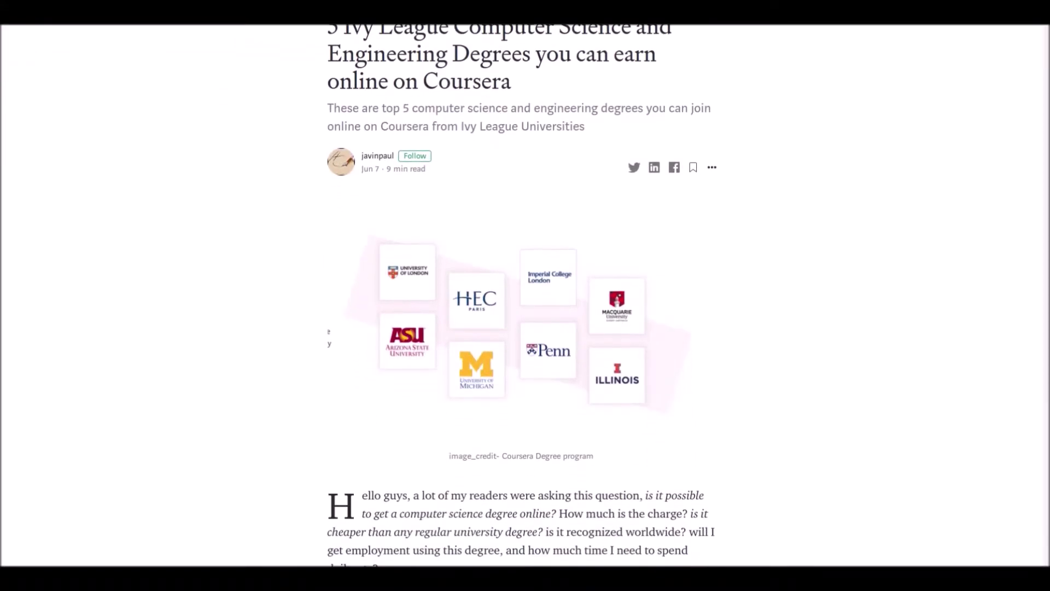
pyautogui.scroll(1, 525, 328)
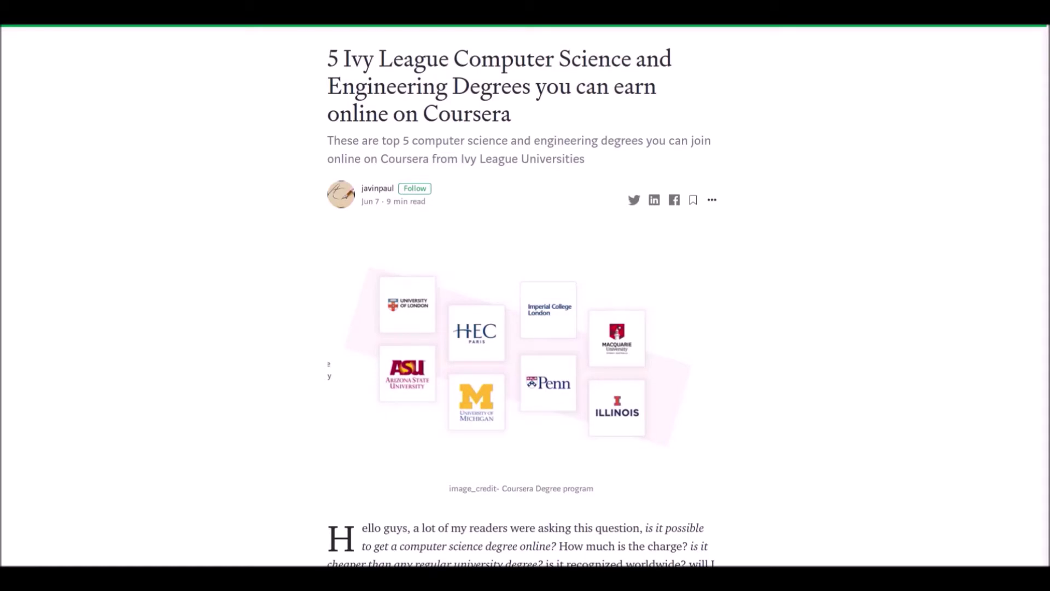
pyautogui.scroll(-1, 525, 328)
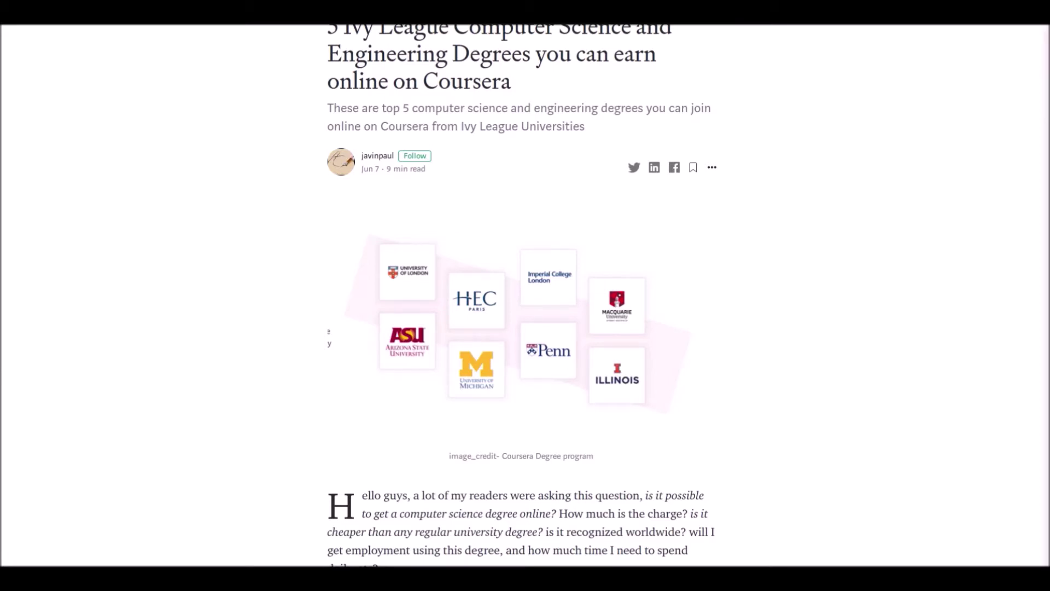
pyautogui.scroll(-5, 525, 328)
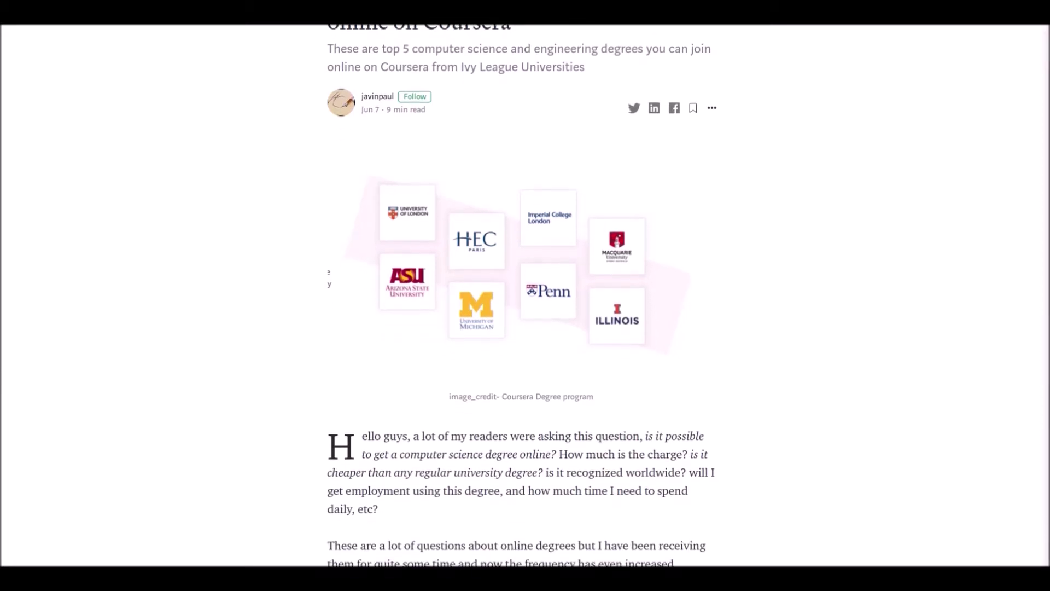
pyautogui.scroll(-3, 526, 328)
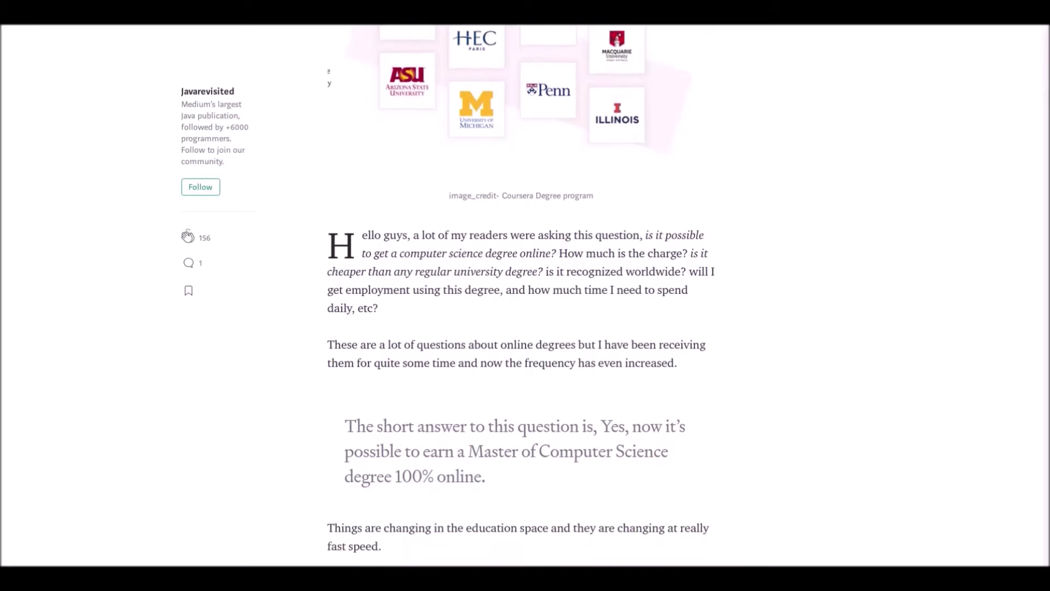
pyautogui.scroll(-1, 525, 328)
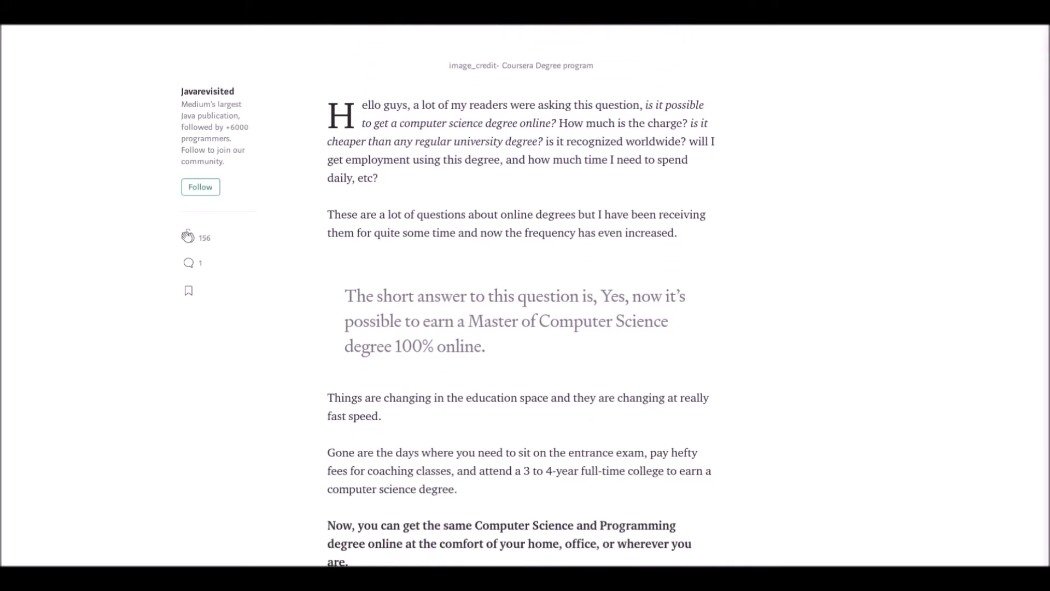
pyautogui.scroll(-1, 525, 328)
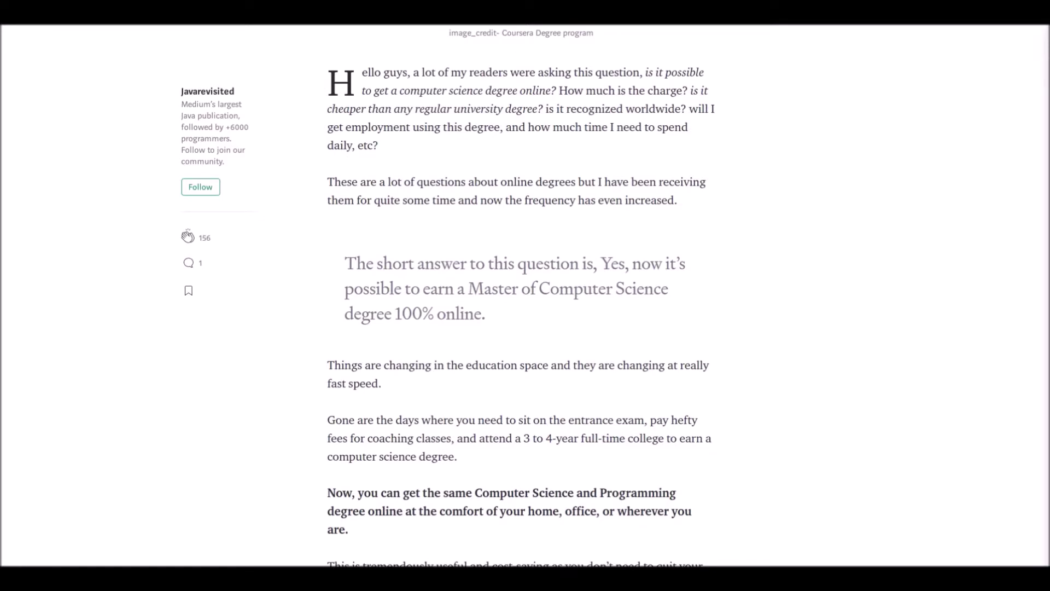
pyautogui.scroll(-2, 525, 328)
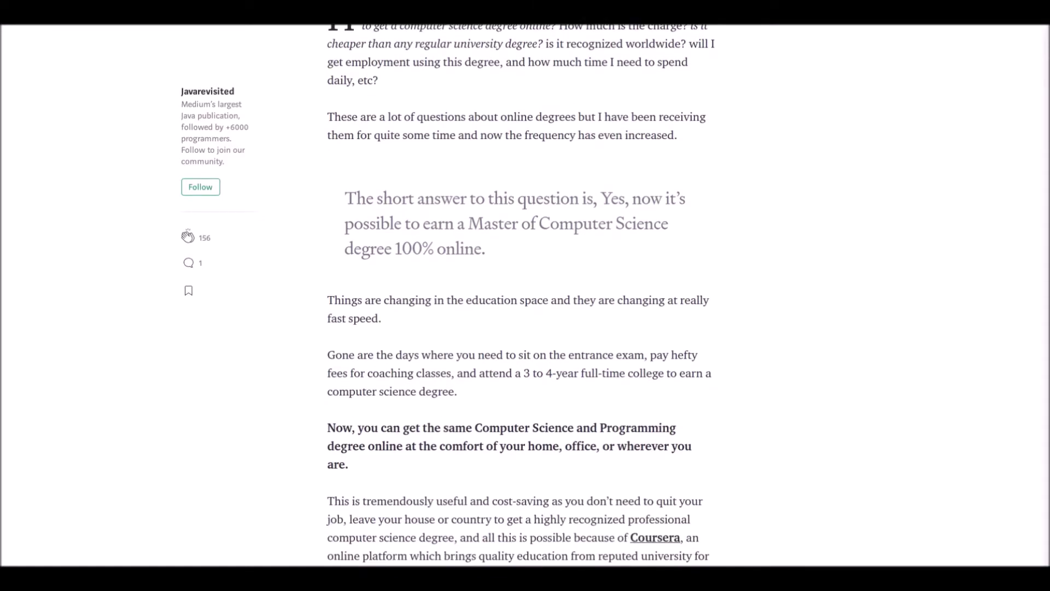
pyautogui.scroll(-3, 525, 328)
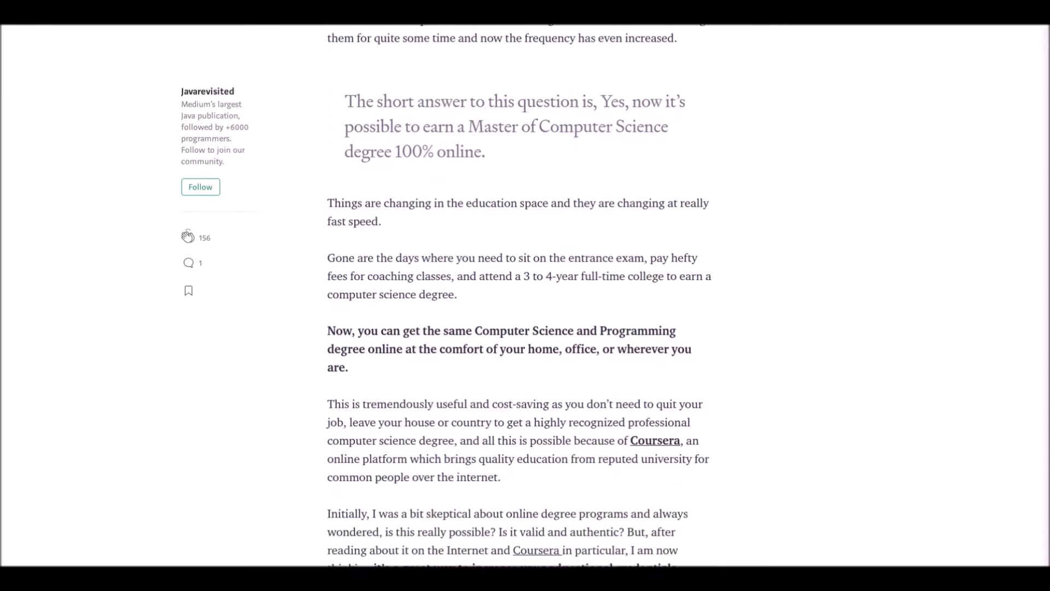
pyautogui.scroll(-2, 526, 328)
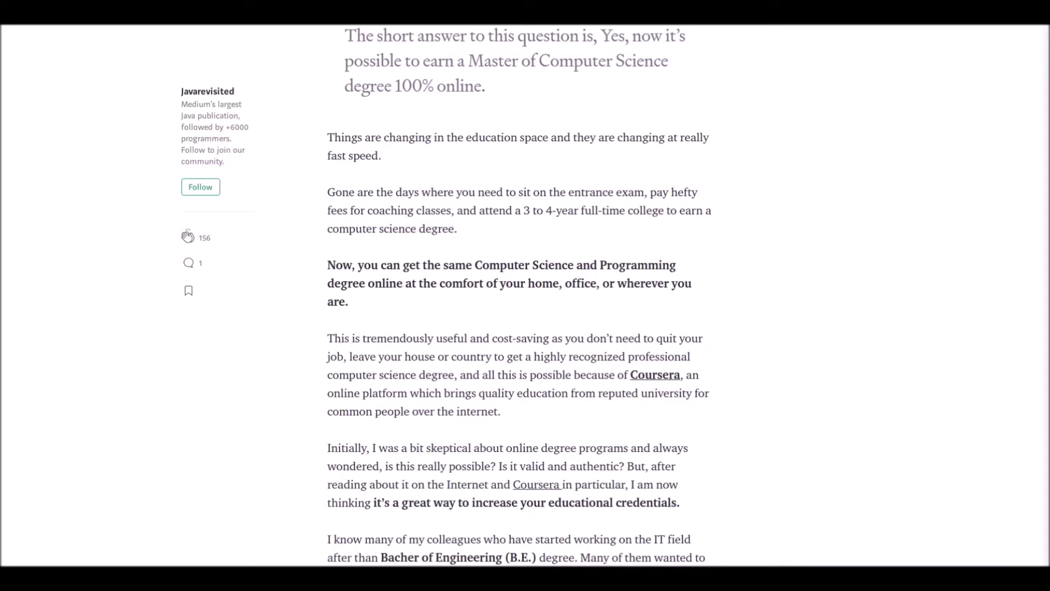
pyautogui.scroll(-1, 526, 329)
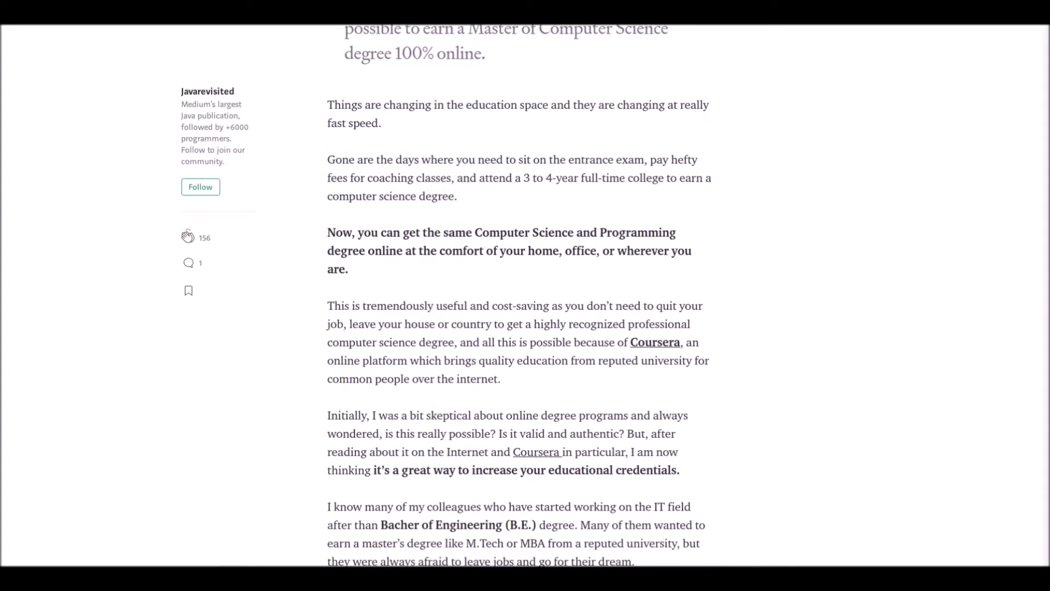
pyautogui.scroll(-1, 525, 328)
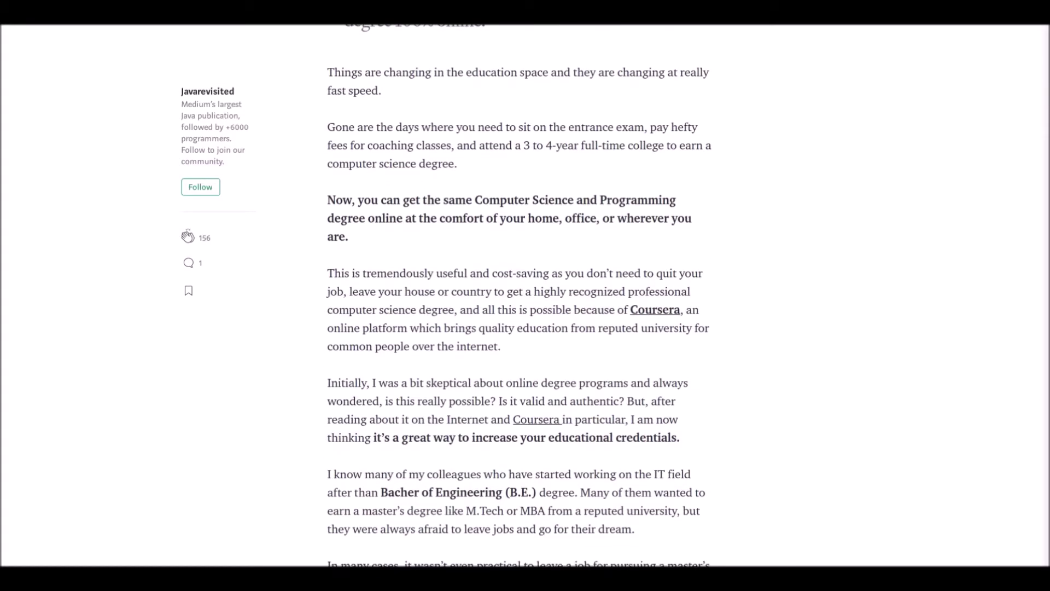
pyautogui.scroll(-1, 525, 328)
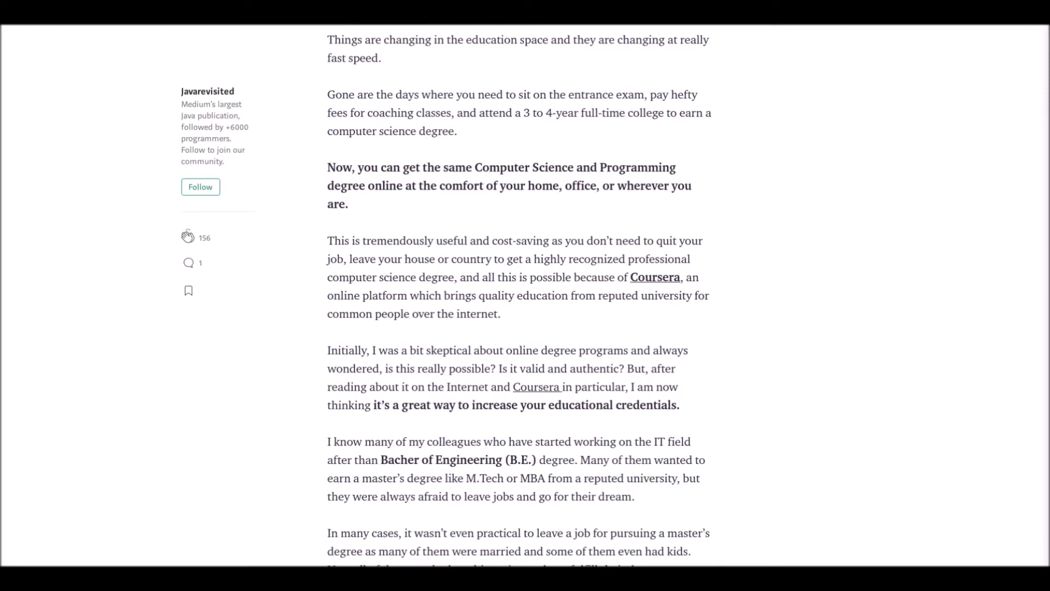
pyautogui.scroll(-1, 525, 328)
pyautogui.scroll(-1, 526, 329)
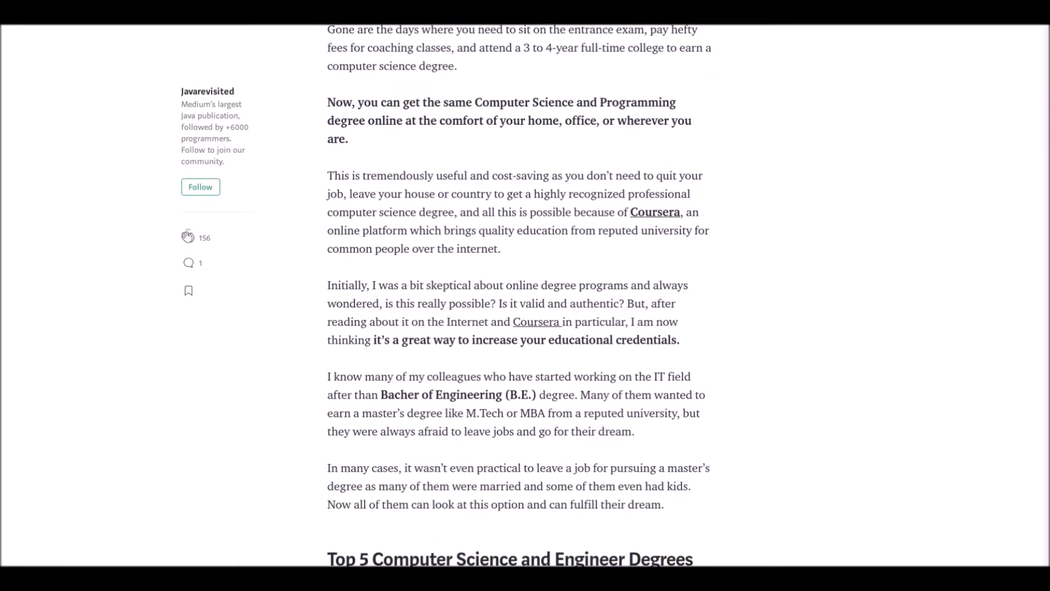
pyautogui.scroll(-1, 525, 328)
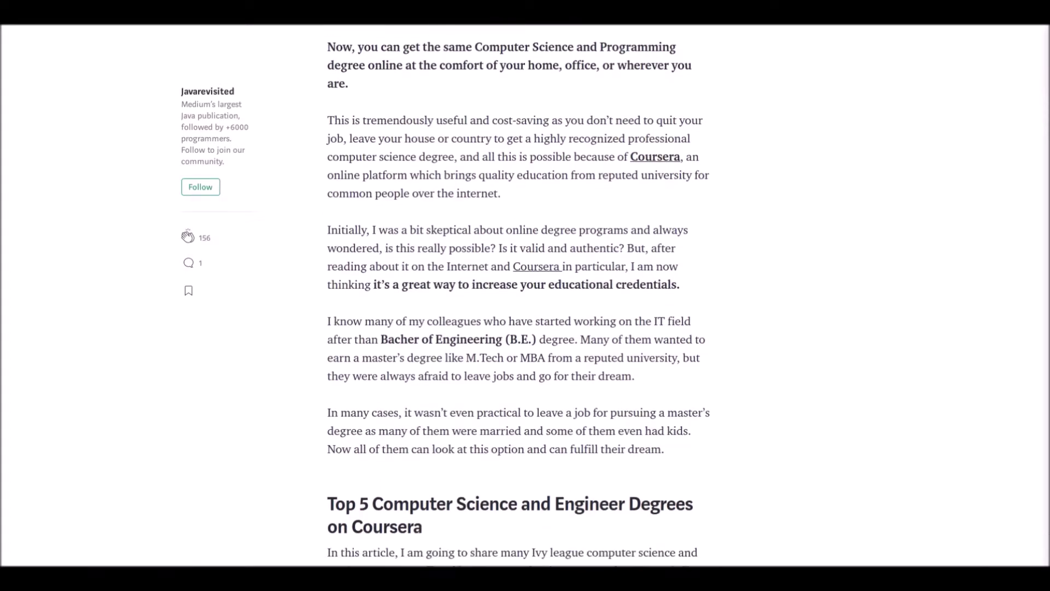
pyautogui.scroll(-1, 525, 328)
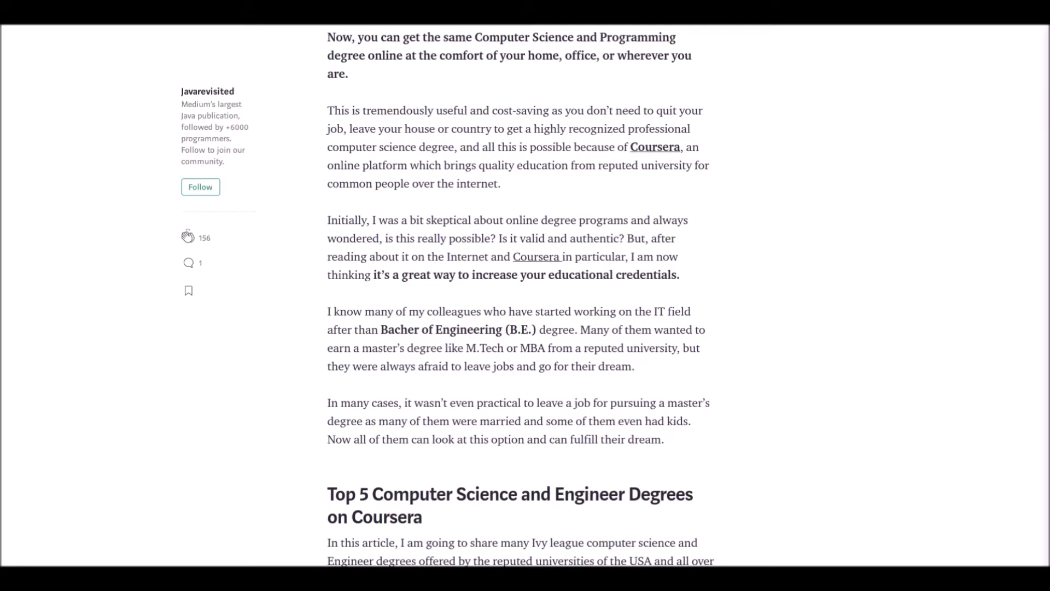
pyautogui.scroll(-1, 525, 328)
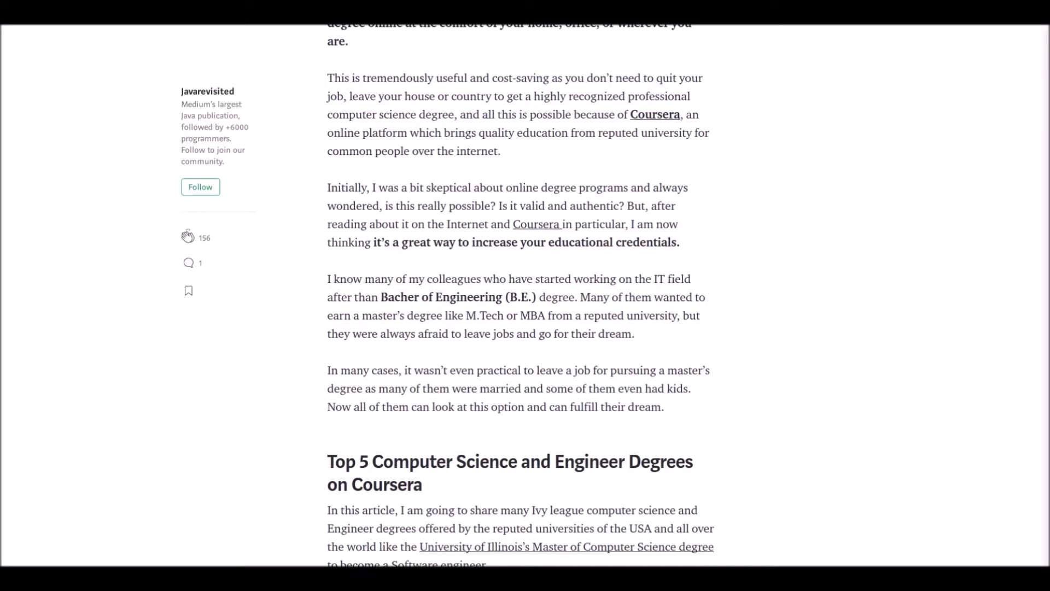
pyautogui.scroll(-10, 525, 328)
pyautogui.scroll(1, 525, 328)
pyautogui.scroll(-2, 525, 328)
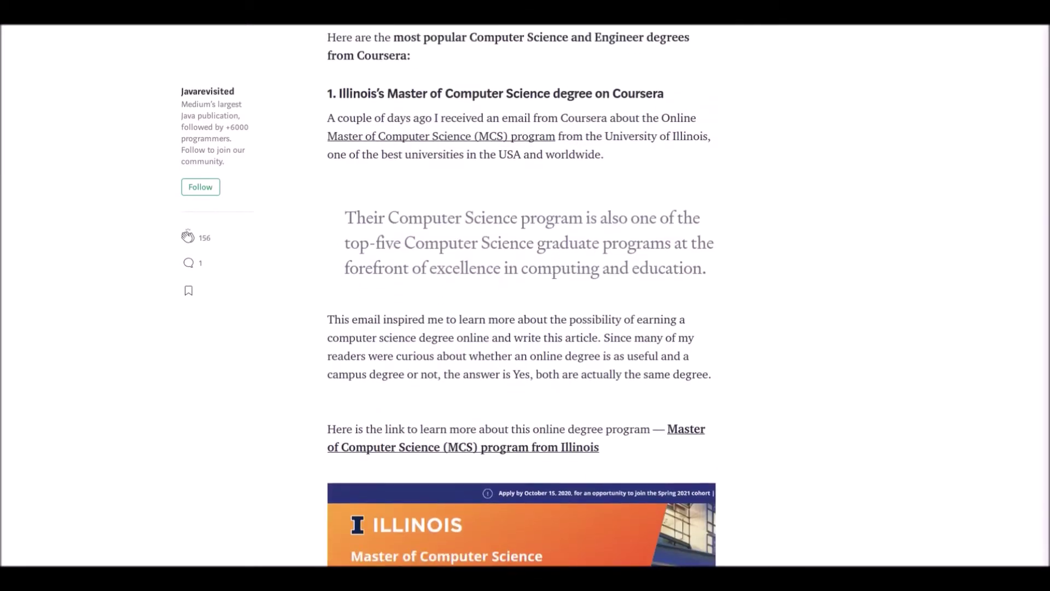
pyautogui.scroll(-1, 525, 328)
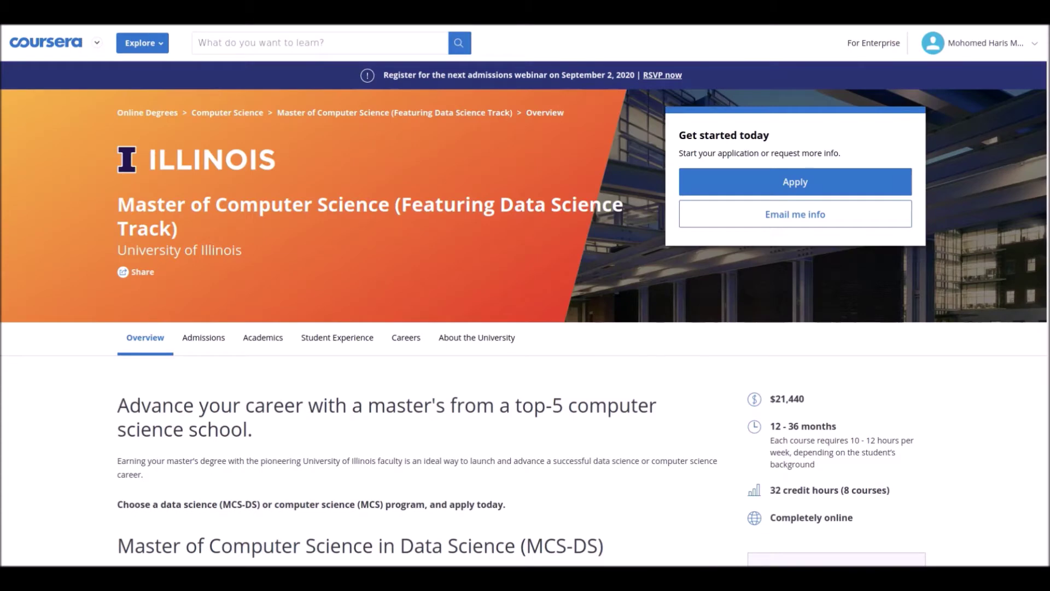
pyautogui.scroll(-2, 525, 329)
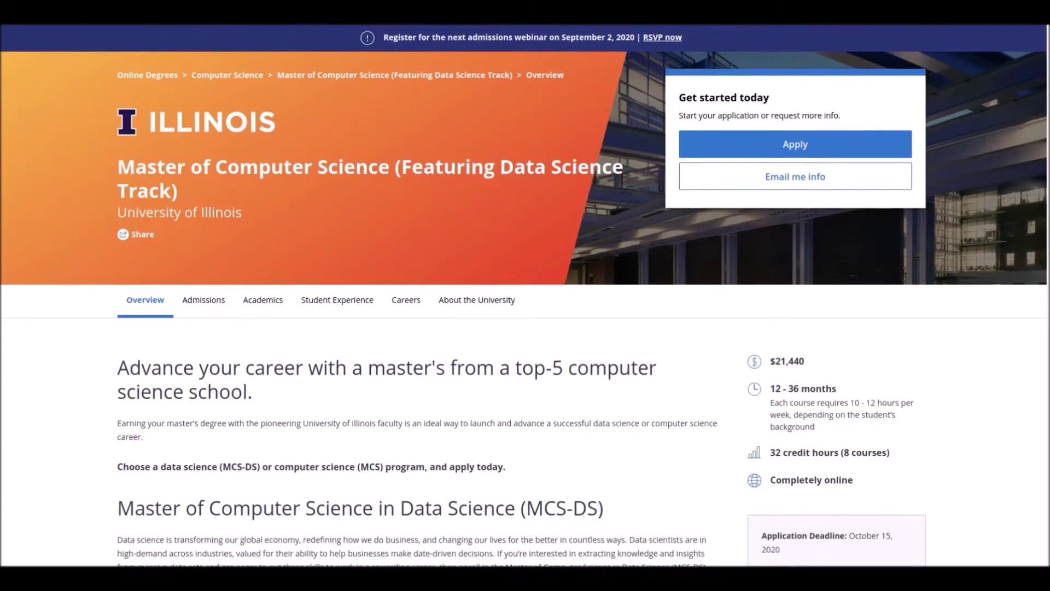
pyautogui.scroll(-2, 525, 329)
pyautogui.scroll(-1, 525, 328)
pyautogui.scroll(-1, 525, 328)
pyautogui.scroll(-1, 525, 329)
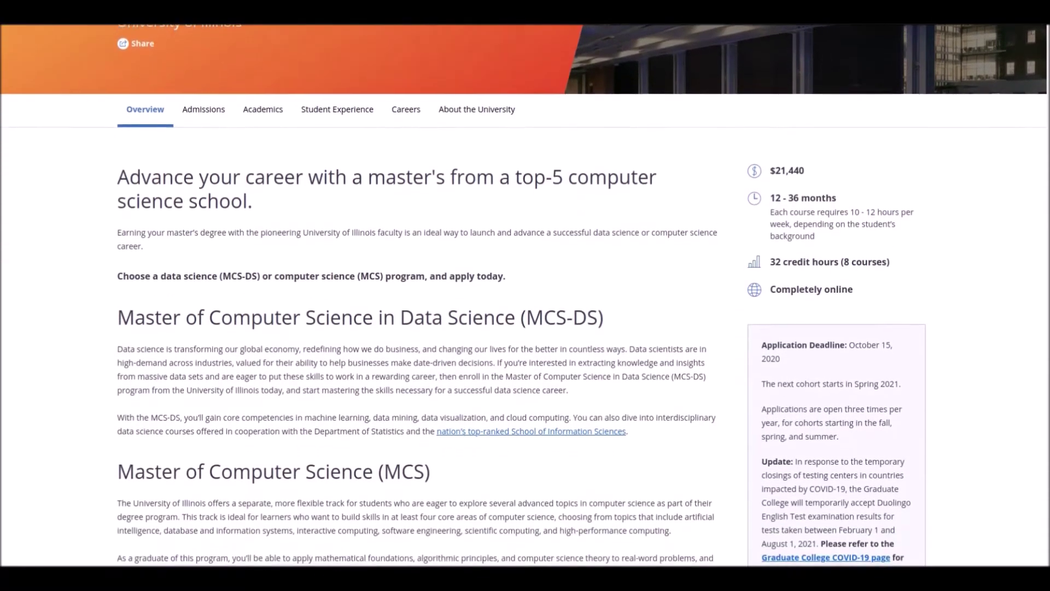
pyautogui.scroll(-1, 525, 328)
pyautogui.scroll(-1, 525, 328)
pyautogui.scroll(-1, 525, 328)
pyautogui.scroll(-1, 525, 329)
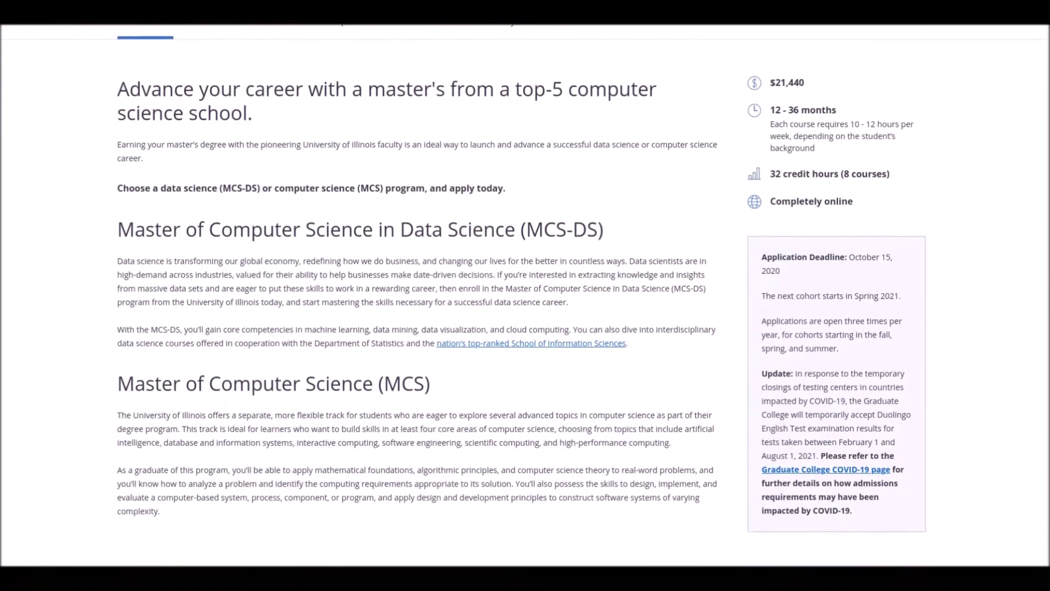
pyautogui.scroll(-1, 526, 328)
pyautogui.scroll(-1, 525, 328)
pyautogui.scroll(-1, 525, 329)
pyautogui.scroll(-1, 525, 329)
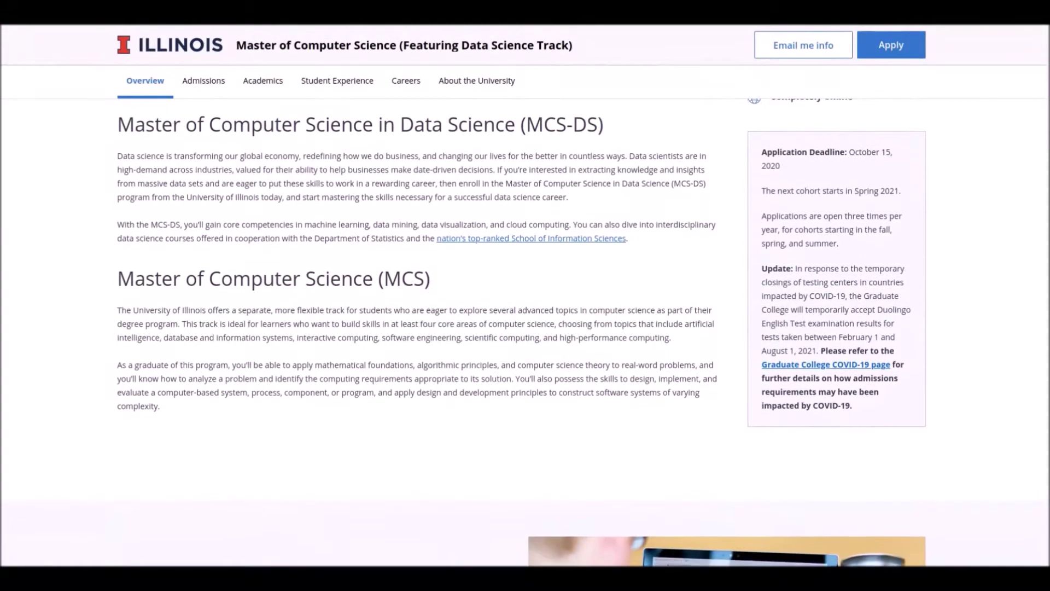
pyautogui.scroll(-1, 525, 328)
pyautogui.scroll(-1, 525, 328)
pyautogui.scroll(2, 525, 328)
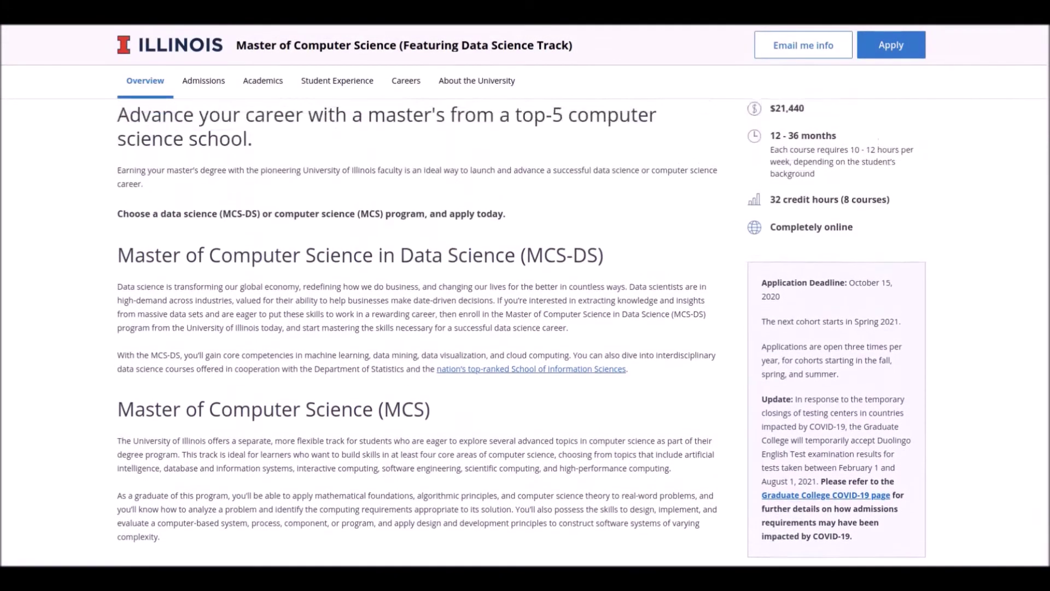
pyautogui.scroll(2, 525, 328)
pyautogui.scroll(2, 525, 328)
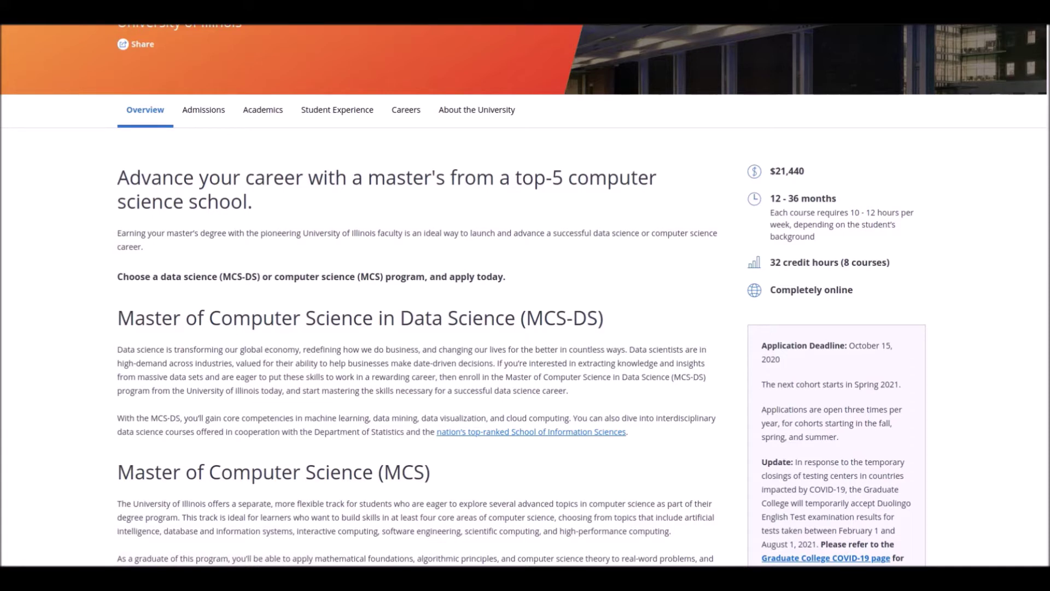
pyautogui.scroll(-1, 525, 329)
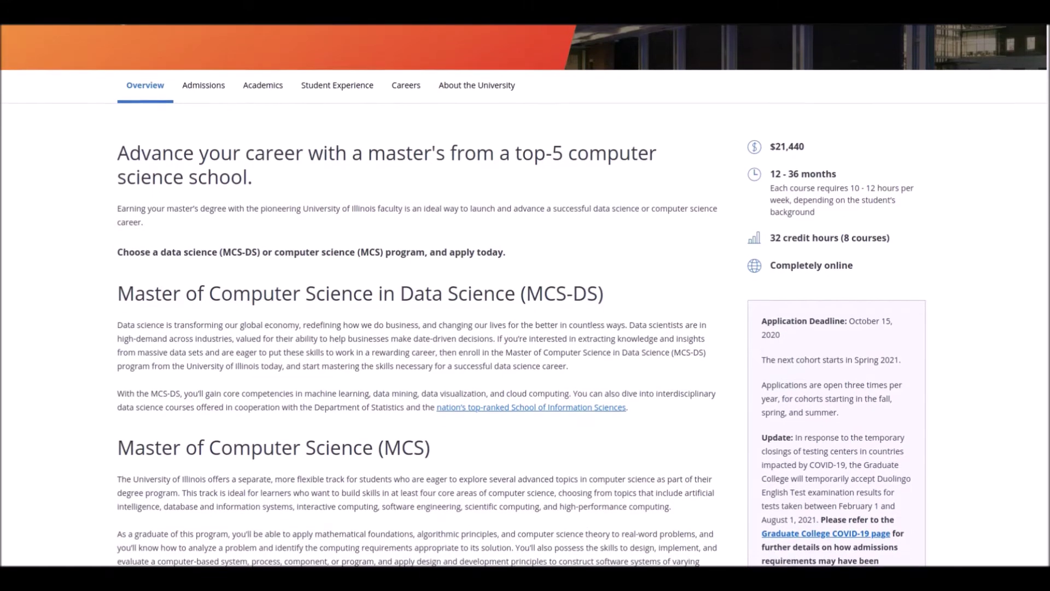
pyautogui.scroll(-1, 525, 328)
pyautogui.scroll(-1, 525, 329)
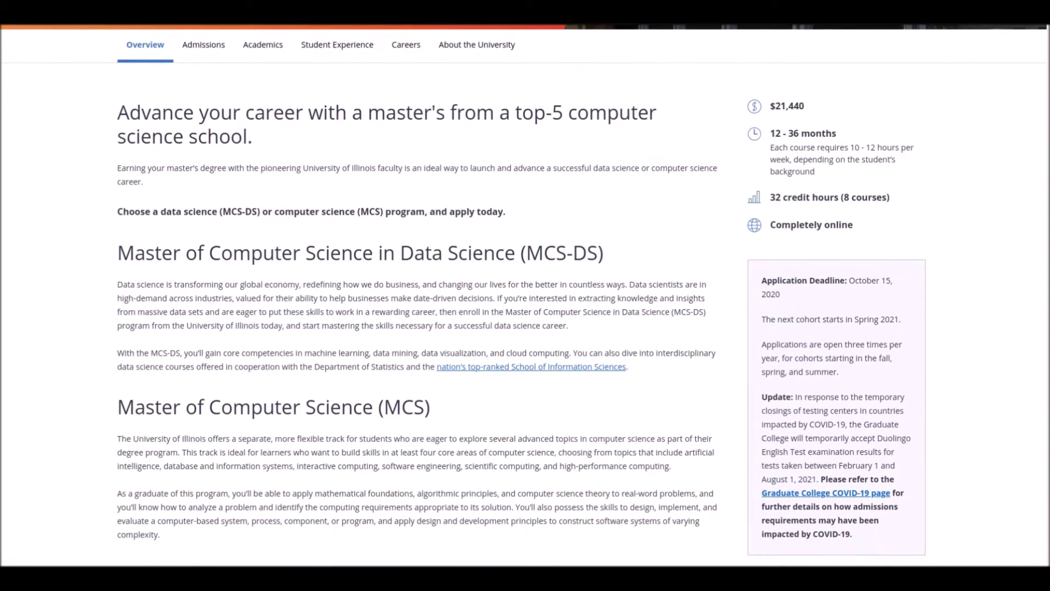
pyautogui.scroll(-1, 525, 328)
pyautogui.scroll(-3, 525, 328)
pyautogui.scroll(-3, 525, 328)
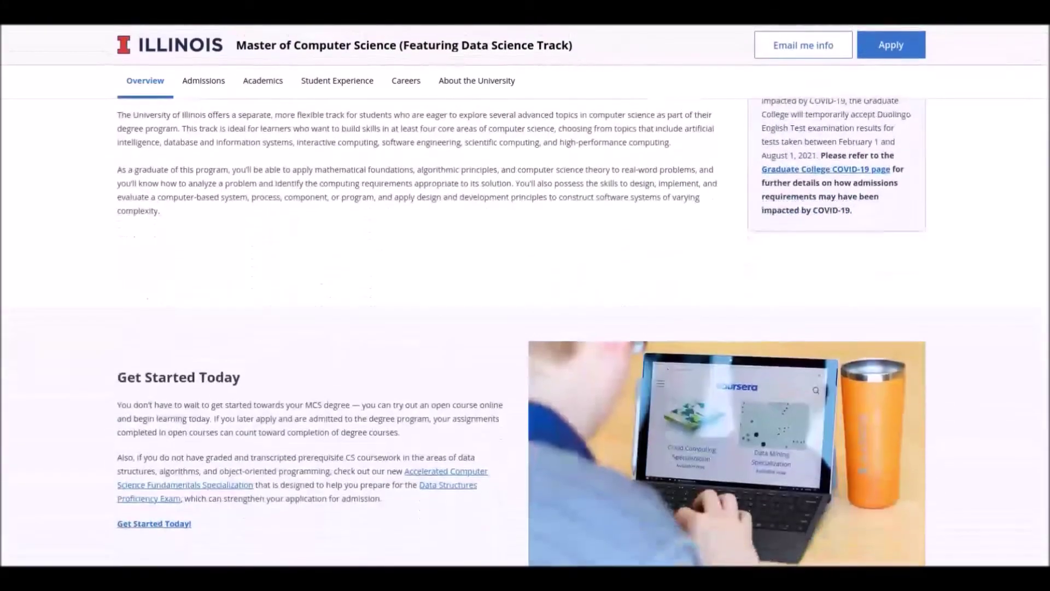
pyautogui.scroll(-3, 525, 328)
pyautogui.scroll(-3, 525, 328)
pyautogui.scroll(-3, 525, 328)
pyautogui.scroll(-2, 525, 329)
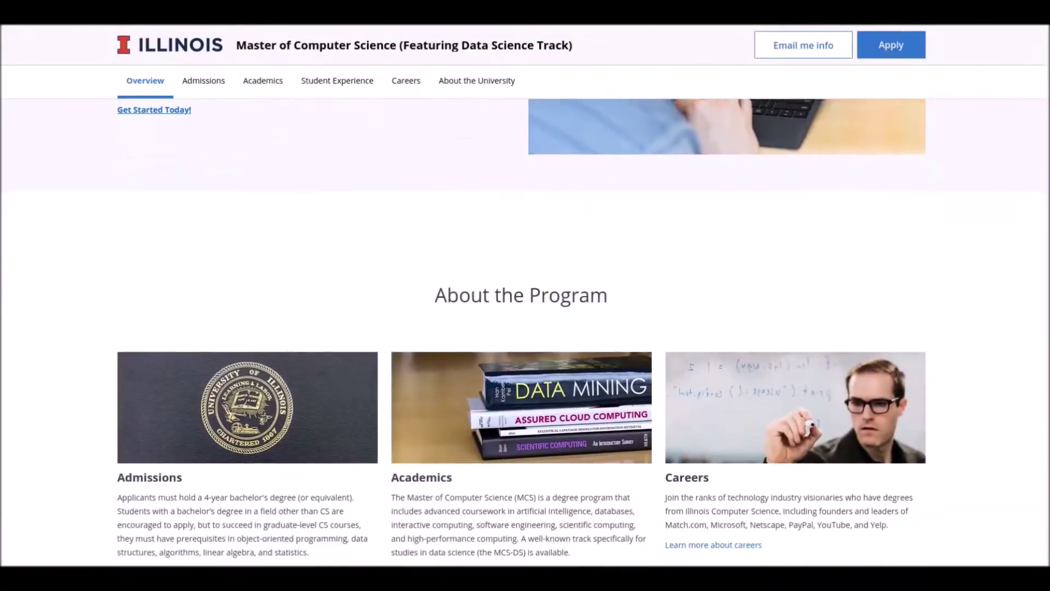
pyautogui.scroll(-3, 525, 328)
pyautogui.scroll(-3, 526, 328)
pyautogui.scroll(-2, 526, 328)
pyautogui.scroll(-1, 525, 328)
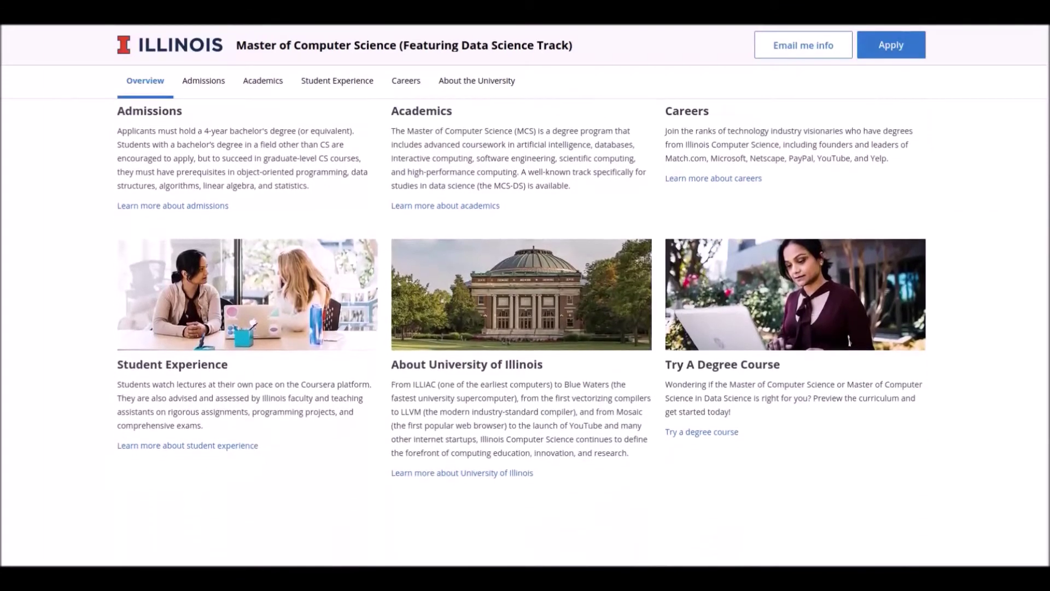
pyautogui.scroll(-1, 525, 329)
pyautogui.scroll(-1, 525, 329)
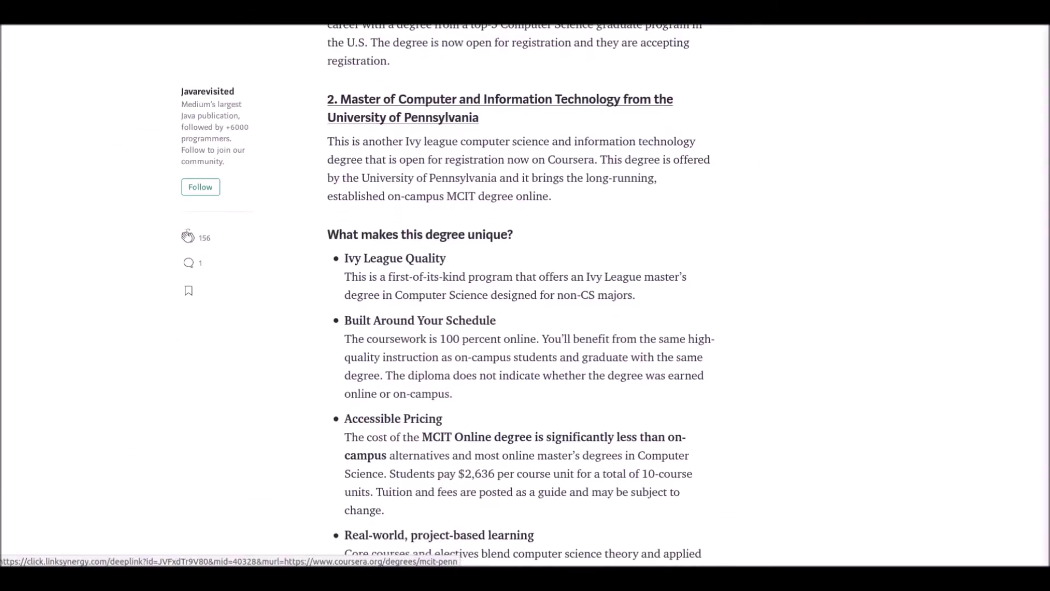
pyautogui.scroll(1, 525, 296)
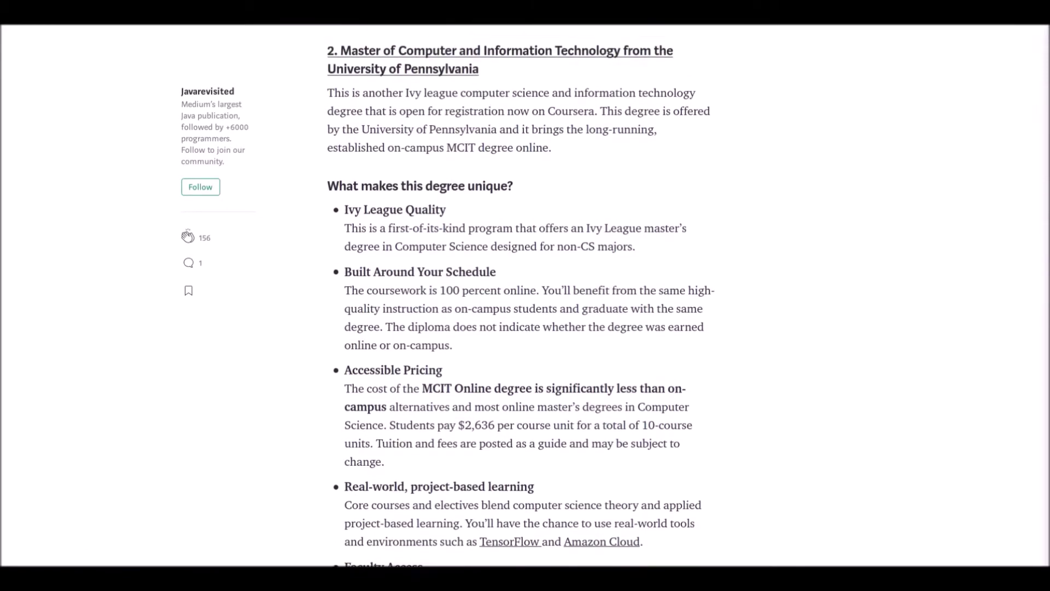
pyautogui.scroll(-3, 525, 328)
pyautogui.scroll(-3, 525, 328)
pyautogui.scroll(-2, 525, 328)
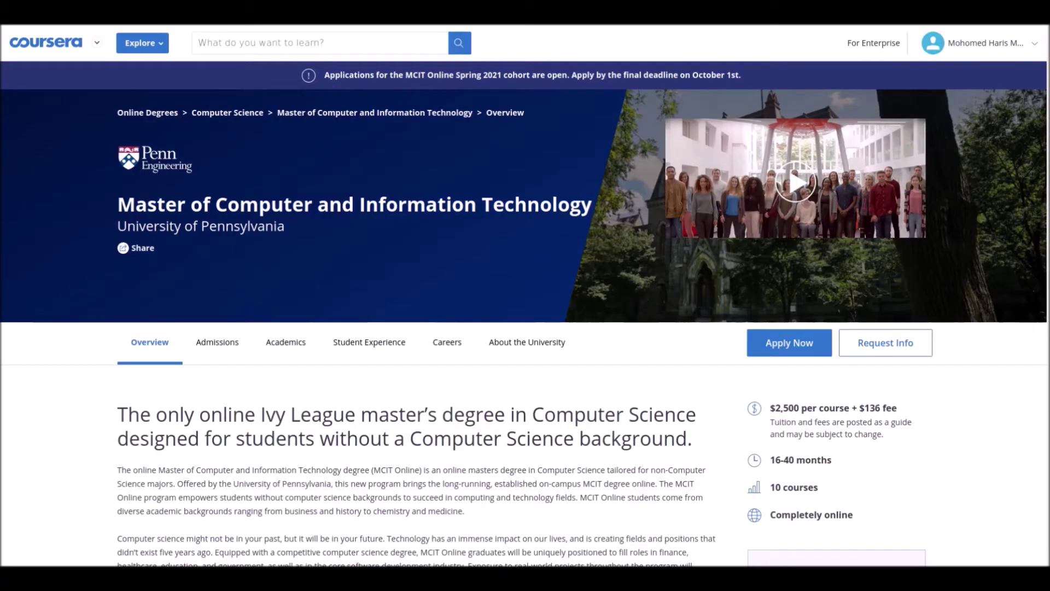
pyautogui.scroll(-2, 525, 329)
pyautogui.scroll(-2, 525, 329)
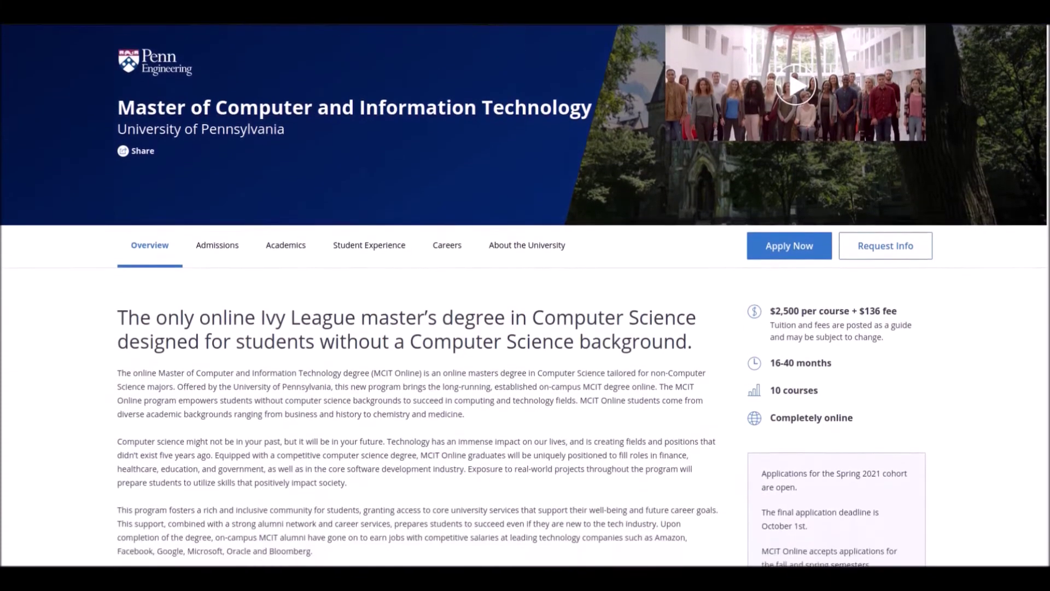
pyautogui.scroll(-1, 525, 328)
pyautogui.scroll(-1, 525, 329)
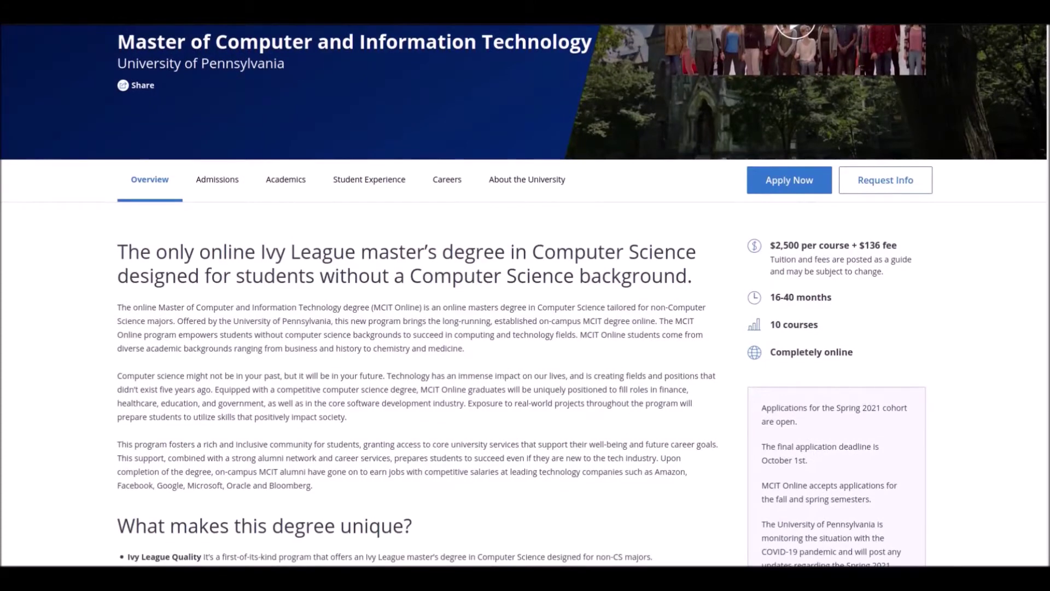
pyautogui.scroll(-1, 525, 329)
pyautogui.scroll(-1, 526, 328)
pyautogui.scroll(-1, 526, 328)
pyautogui.scroll(-1, 525, 329)
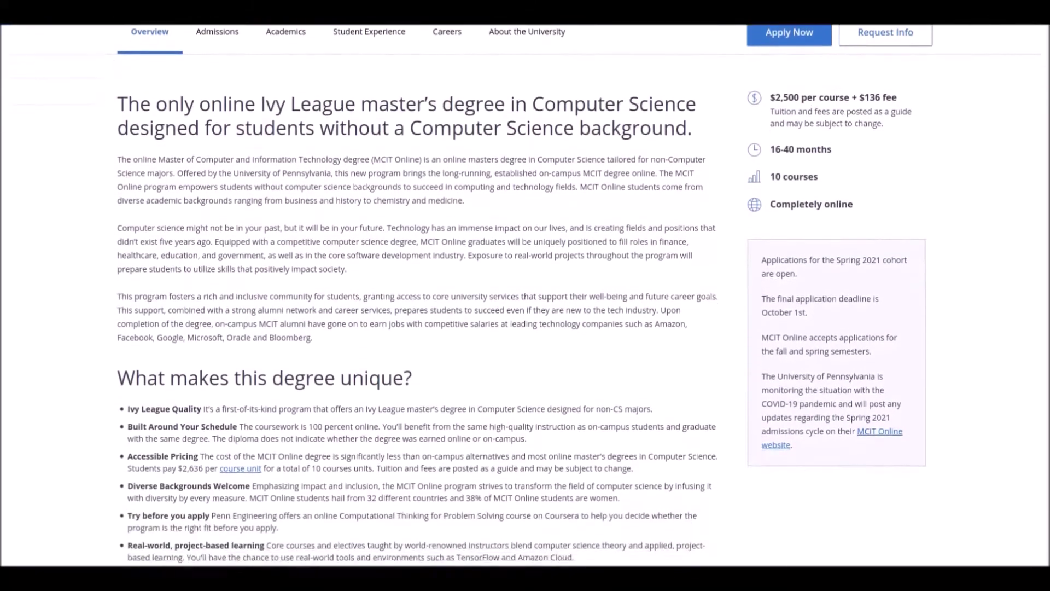
pyautogui.scroll(-1, 525, 328)
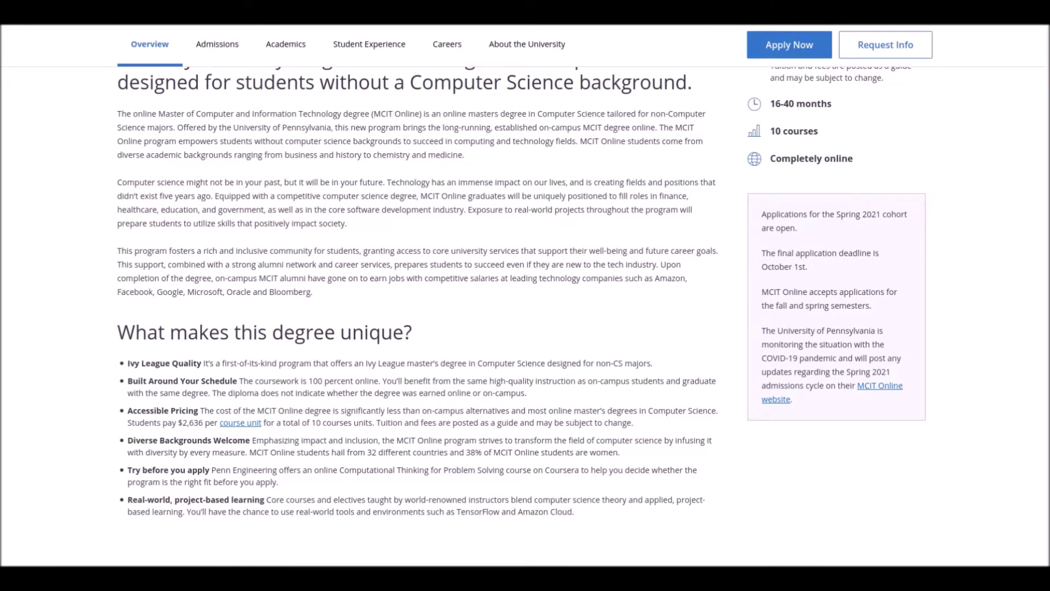
pyautogui.scroll(-1, 525, 328)
pyautogui.scroll(-1, 526, 328)
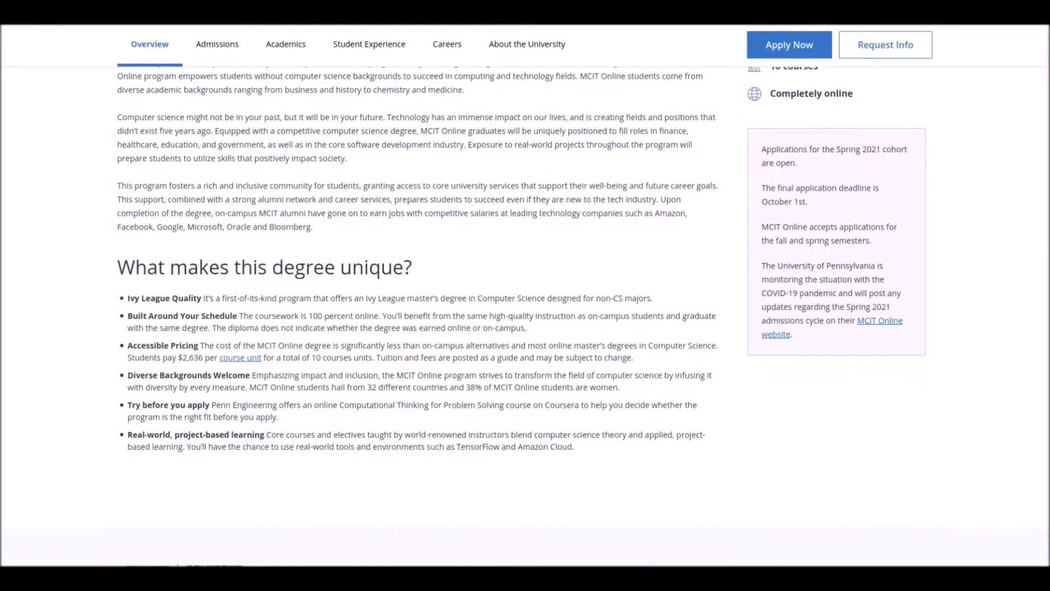
pyautogui.scroll(-1, 525, 328)
pyautogui.scroll(-1, 525, 329)
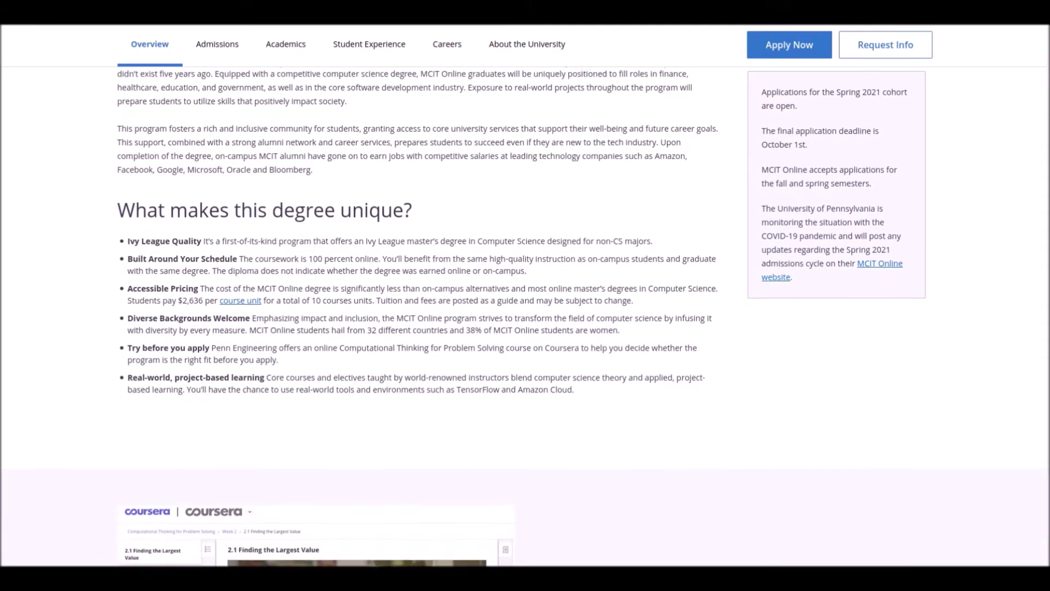
pyautogui.scroll(-1, 525, 329)
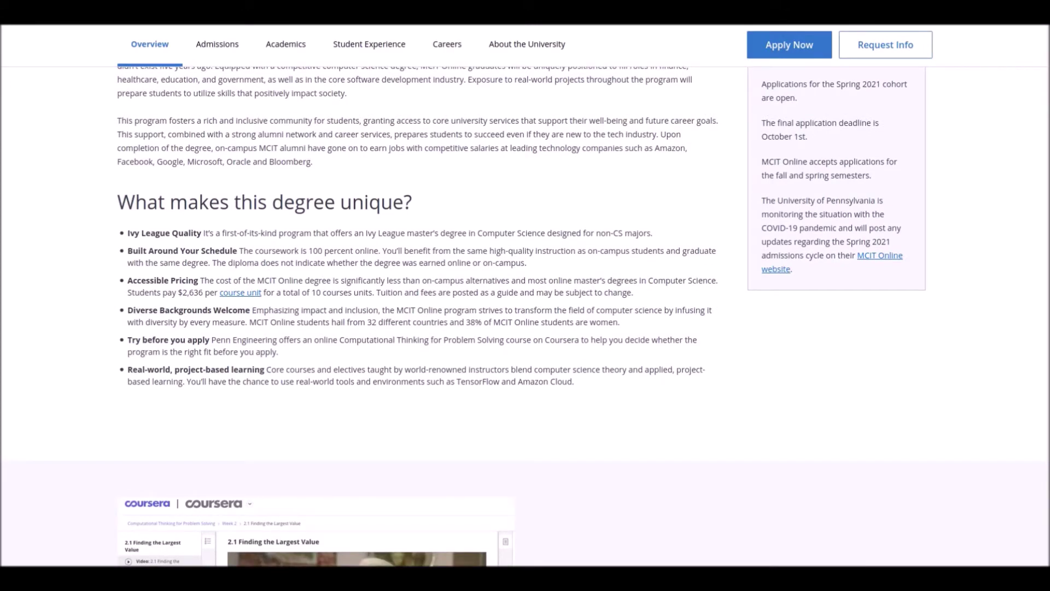
pyautogui.scroll(-1, 525, 328)
pyautogui.scroll(-1, 525, 328)
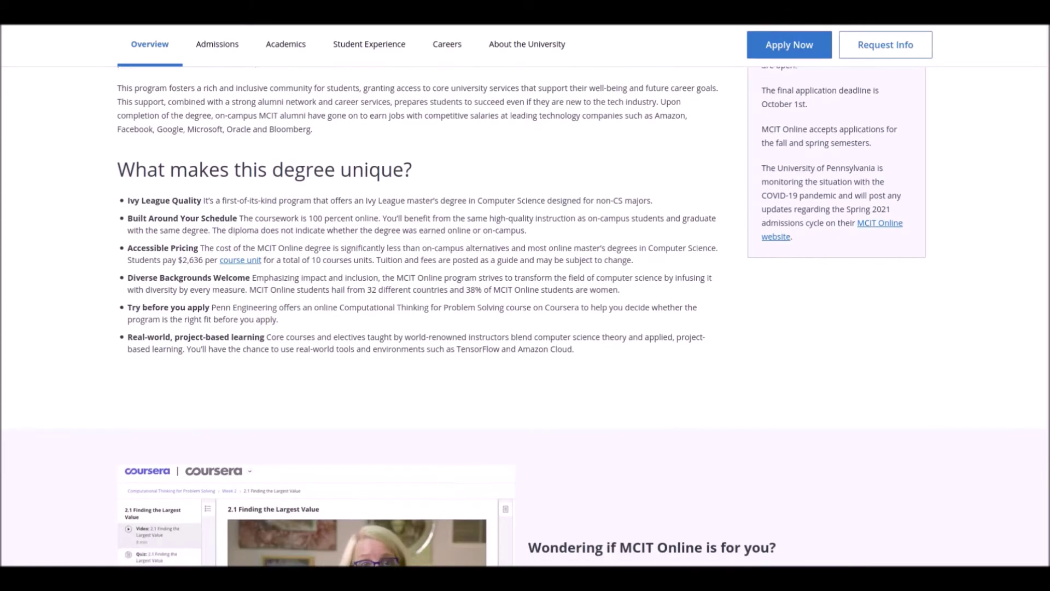
pyautogui.scroll(-1, 525, 328)
pyautogui.scroll(-1, 525, 328)
pyautogui.scroll(-1, 525, 329)
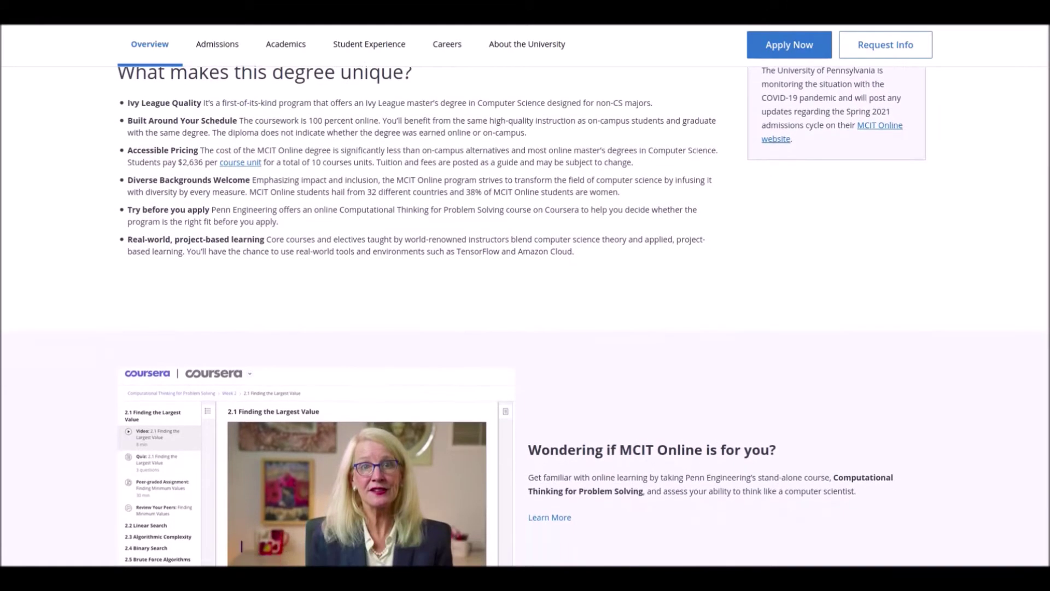
pyautogui.scroll(-1, 525, 328)
pyautogui.scroll(-1, 525, 329)
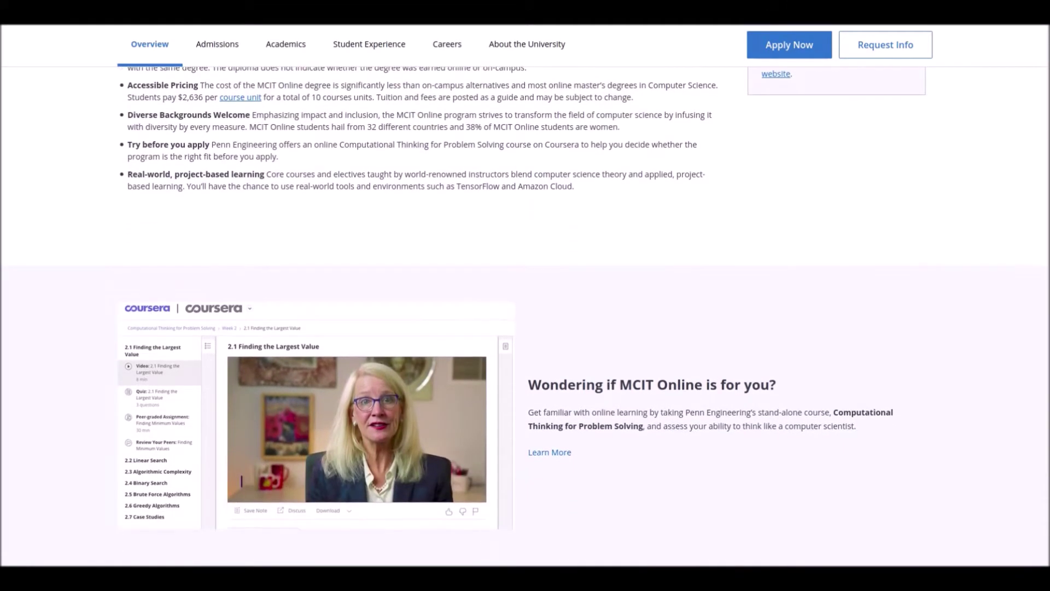
pyautogui.scroll(2, 525, 328)
pyautogui.scroll(2, 526, 328)
pyautogui.scroll(2, 525, 329)
pyautogui.scroll(2, 525, 329)
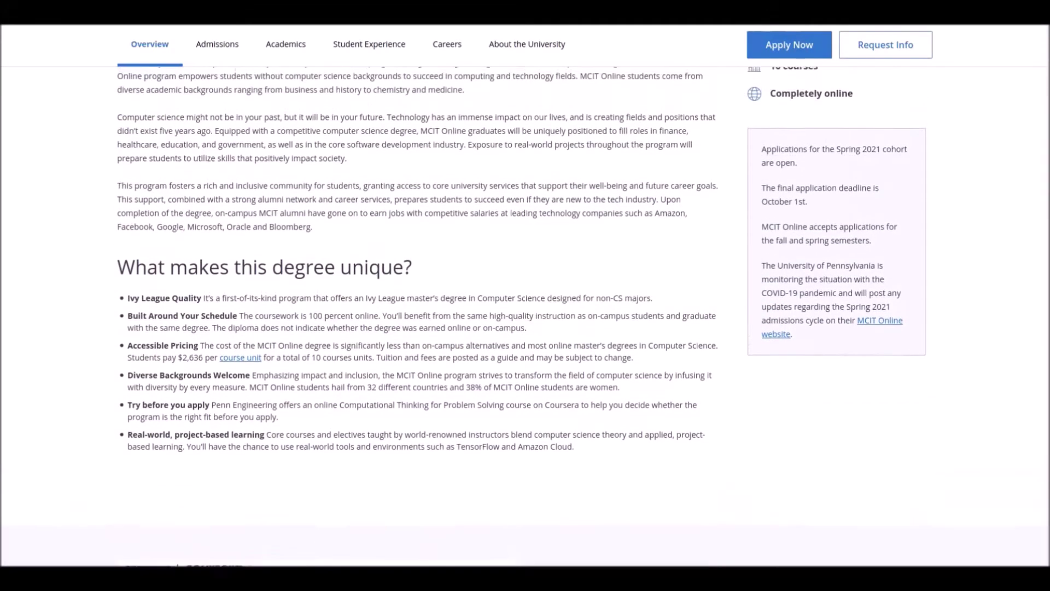
pyautogui.scroll(1, 526, 329)
pyautogui.scroll(1, 526, 328)
pyautogui.scroll(2, 525, 328)
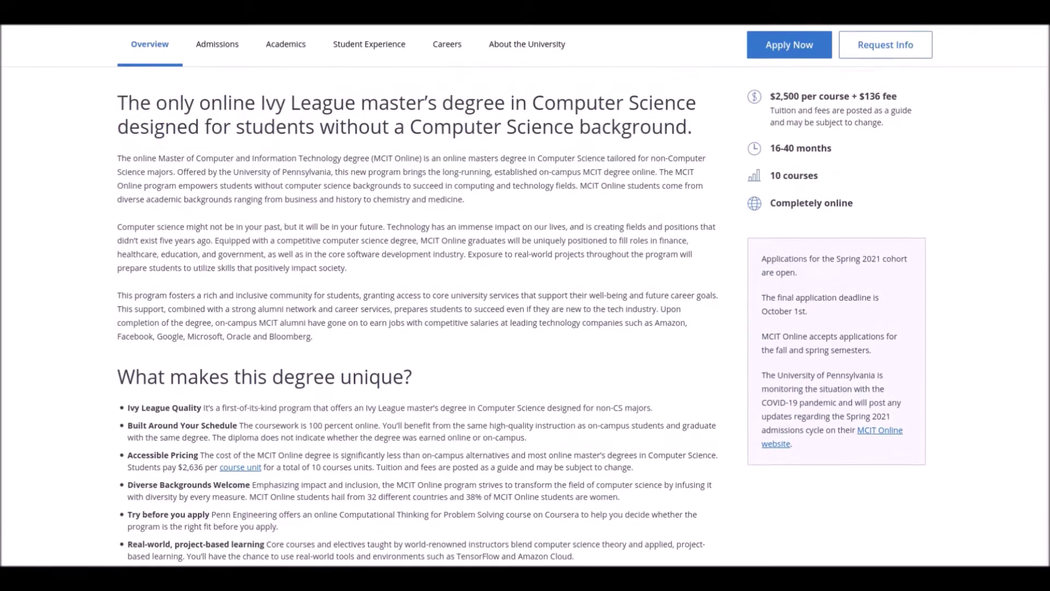
pyautogui.scroll(2, 525, 328)
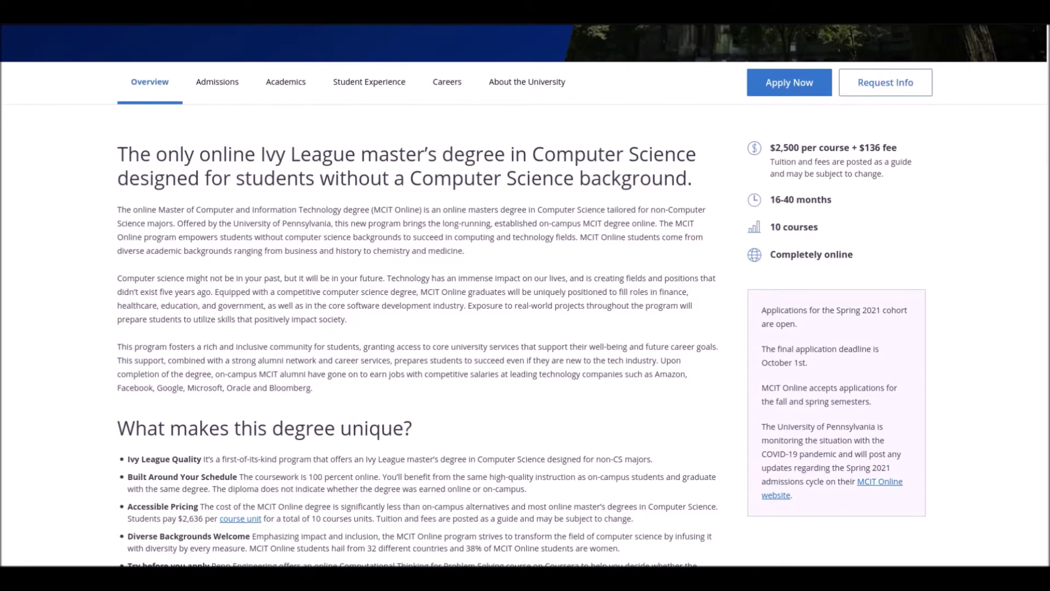
pyautogui.scroll(-2, 525, 328)
pyautogui.scroll(-3, 525, 329)
pyautogui.scroll(-4, 525, 329)
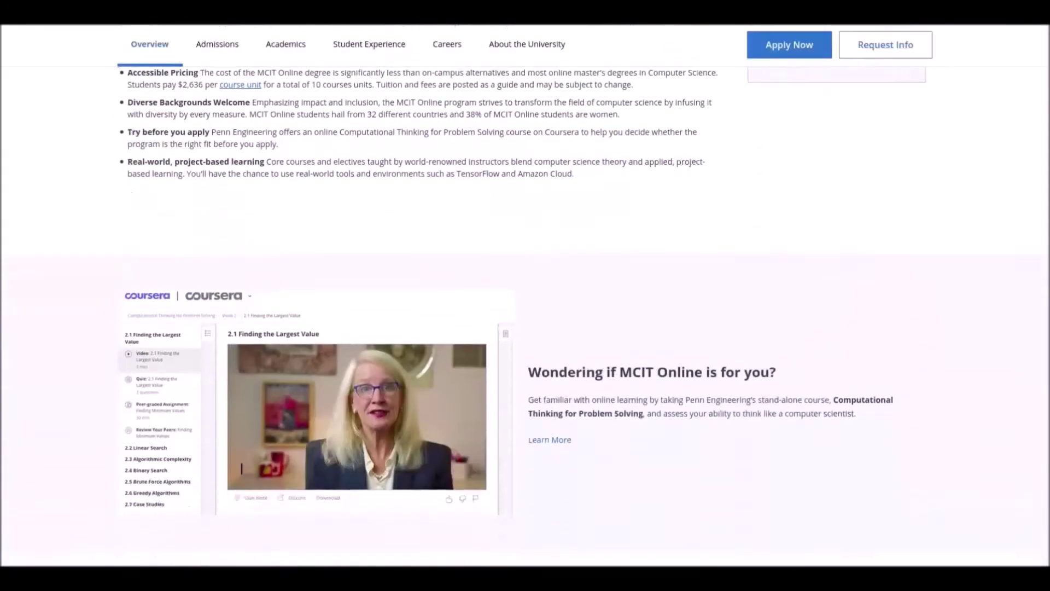
pyautogui.scroll(-3, 525, 328)
pyautogui.scroll(-3, 525, 328)
pyautogui.scroll(-2, 526, 328)
pyautogui.scroll(-2, 525, 329)
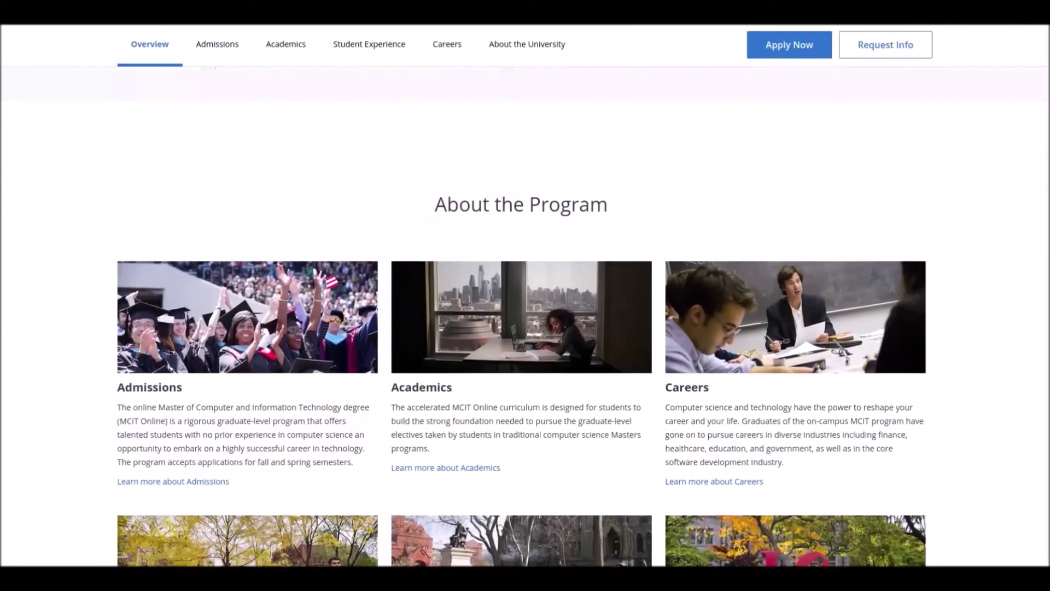
pyautogui.scroll(-2, 525, 328)
pyautogui.scroll(-2, 525, 328)
pyautogui.scroll(-1, 525, 329)
pyautogui.scroll(-2, 525, 328)
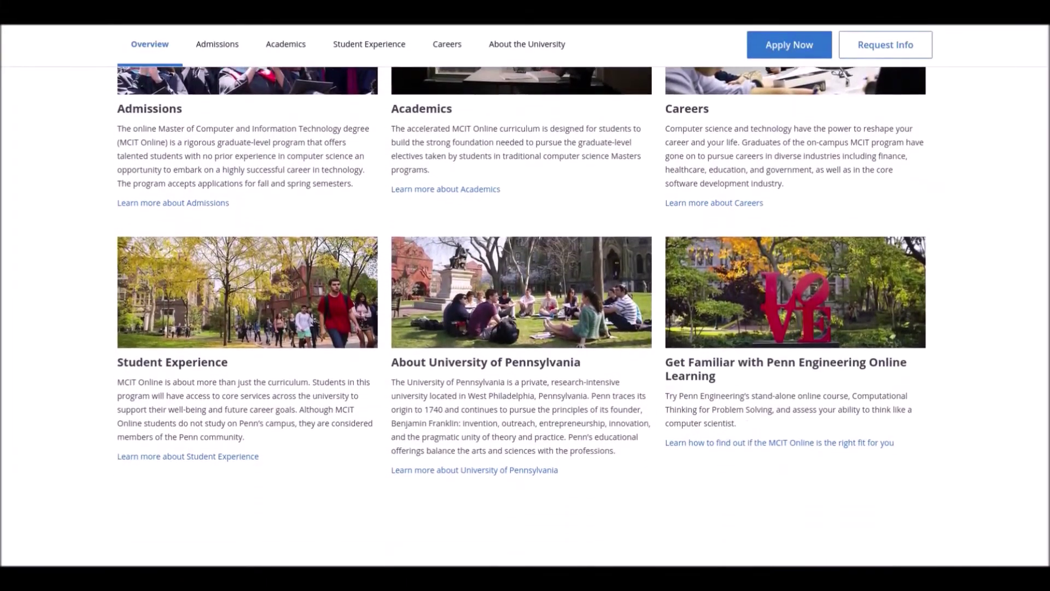
pyautogui.scroll(-2, 525, 329)
pyautogui.scroll(-2, 525, 329)
pyautogui.scroll(-1, 525, 328)
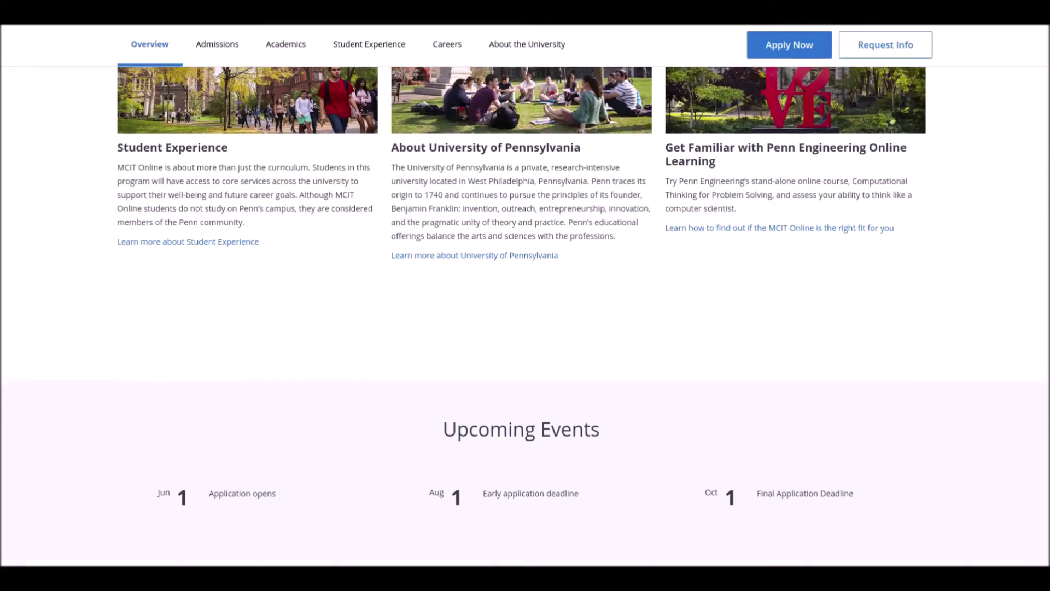
pyautogui.scroll(-1, 525, 329)
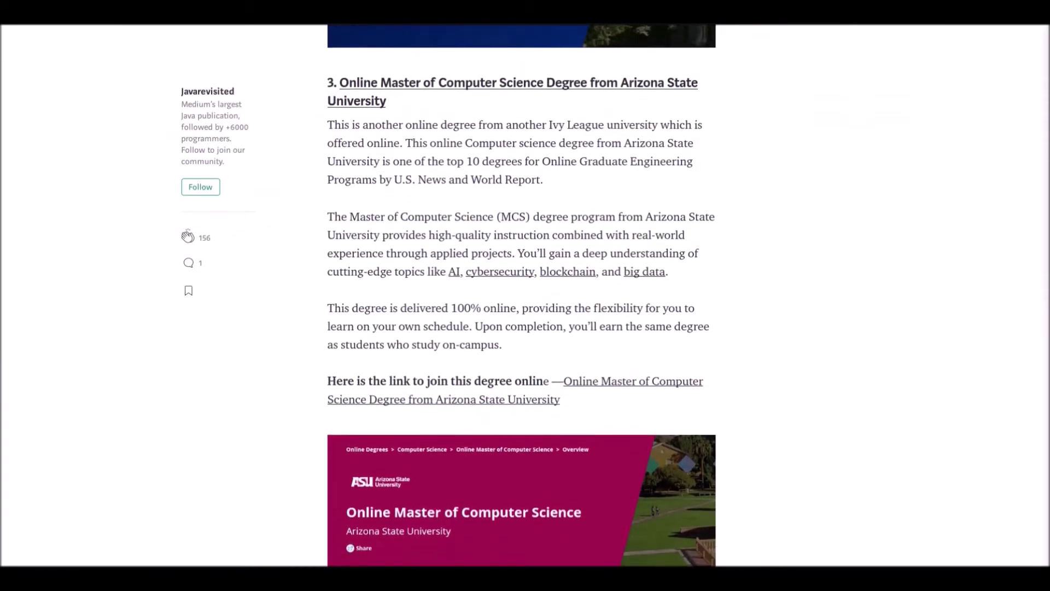
pyautogui.scroll(-1, 525, 329)
pyautogui.scroll(-1, 526, 328)
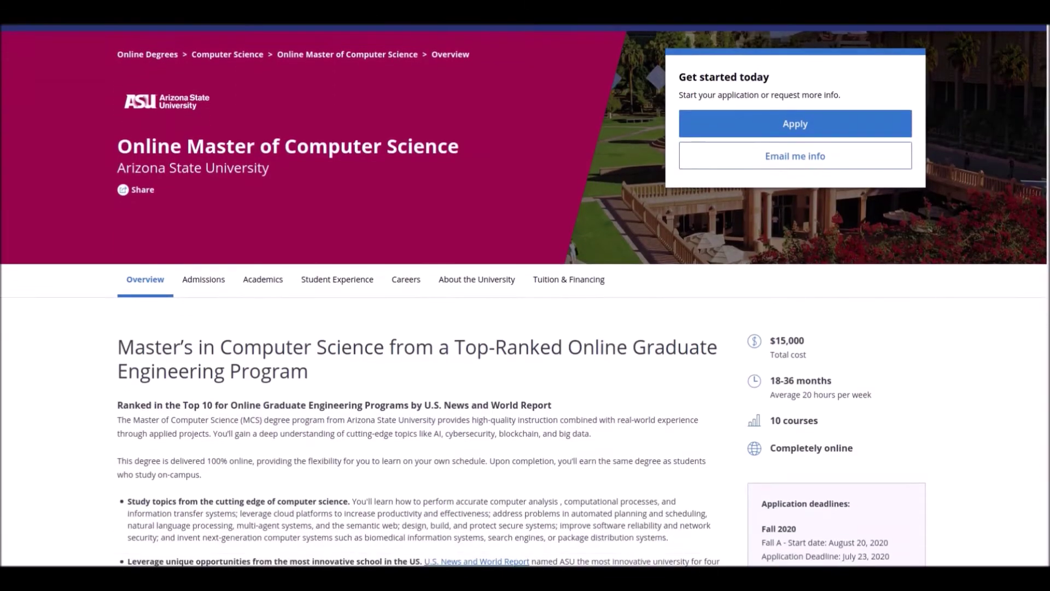
pyautogui.scroll(-2, 525, 328)
pyautogui.scroll(-2, 525, 328)
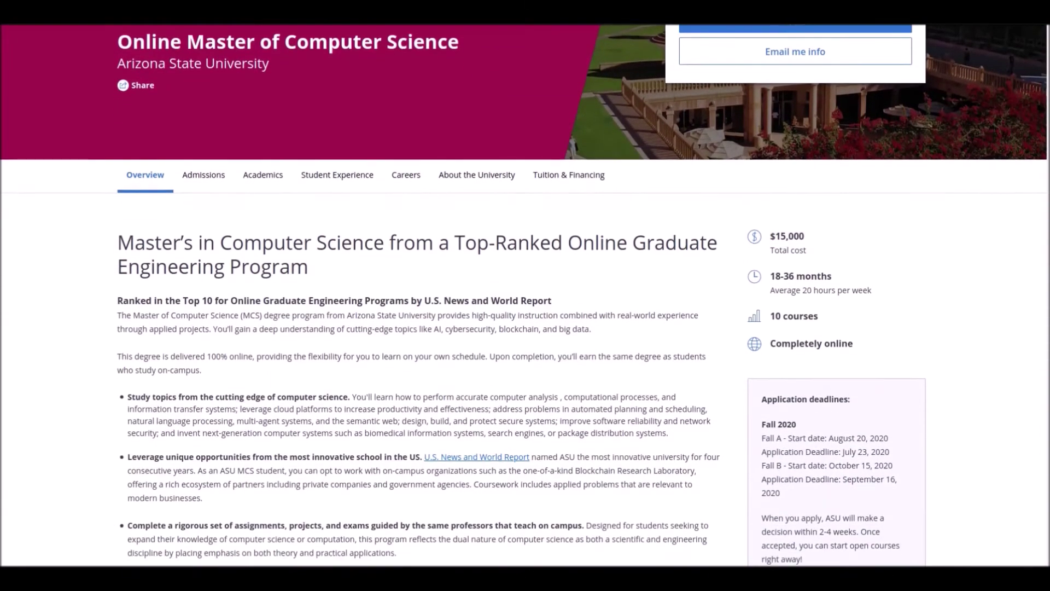
pyautogui.scroll(-1, 525, 328)
pyautogui.scroll(-1, 526, 328)
pyautogui.scroll(-1, 526, 329)
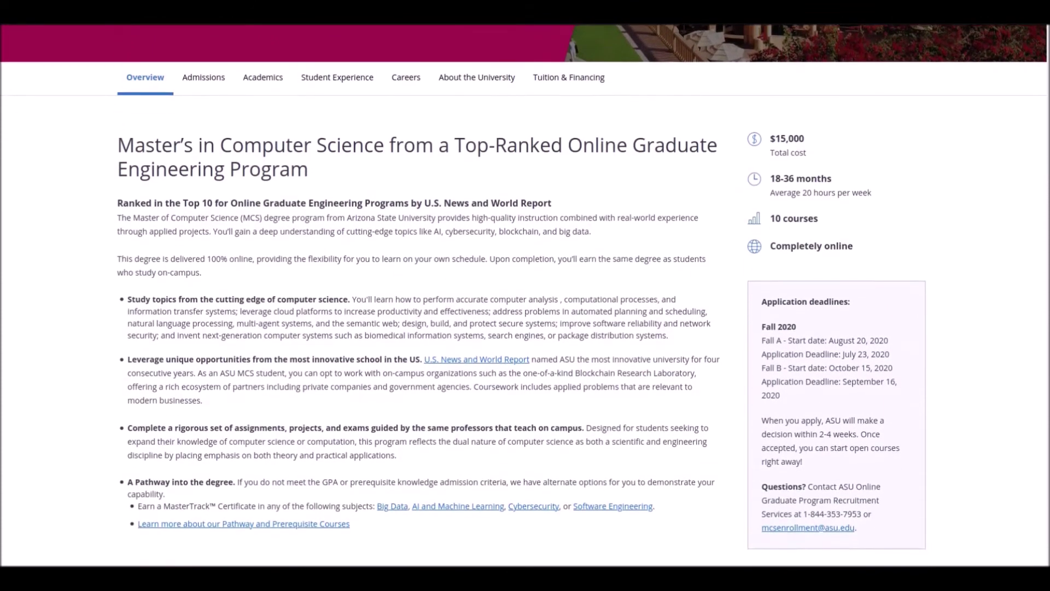
pyautogui.scroll(-1, 525, 328)
pyautogui.scroll(-1, 525, 328)
pyautogui.scroll(-1, 525, 329)
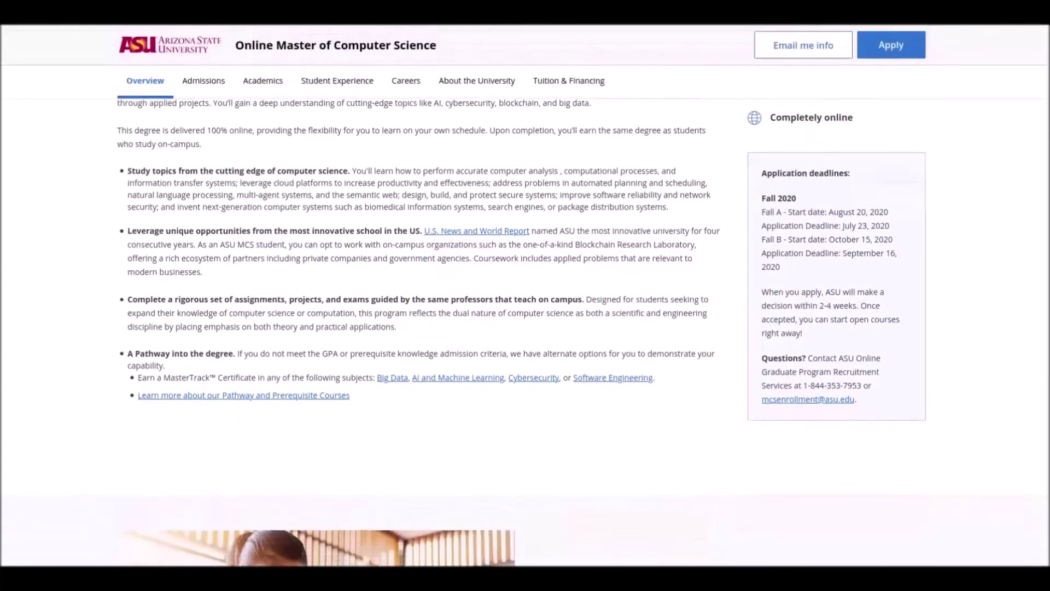
pyautogui.scroll(-1, 525, 328)
pyautogui.scroll(-1, 525, 328)
pyautogui.scroll(-1, 526, 328)
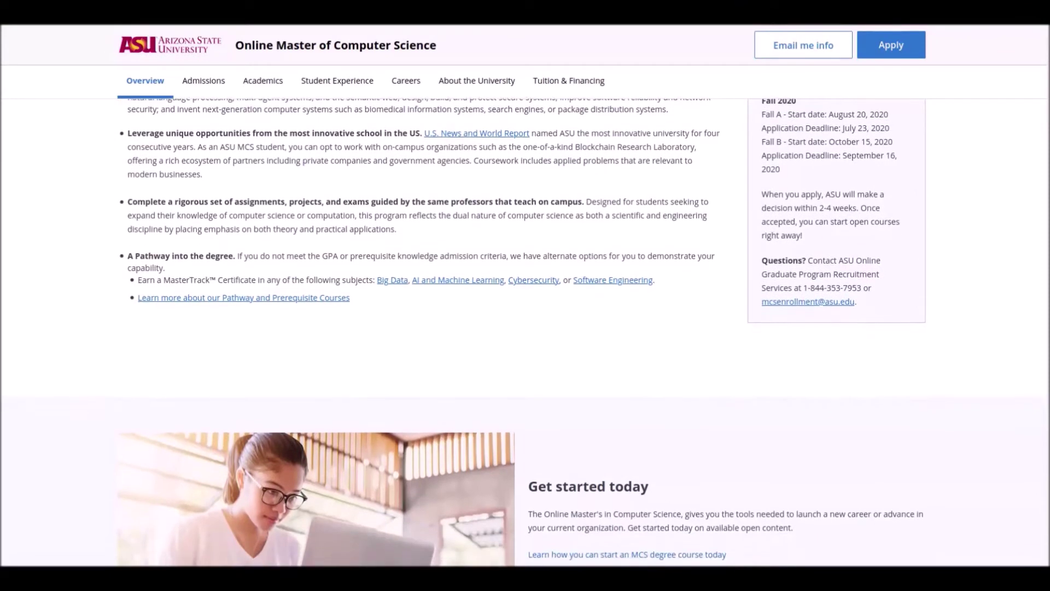
pyautogui.scroll(-1, 526, 328)
pyautogui.scroll(-1, 525, 329)
pyautogui.scroll(-1, 526, 328)
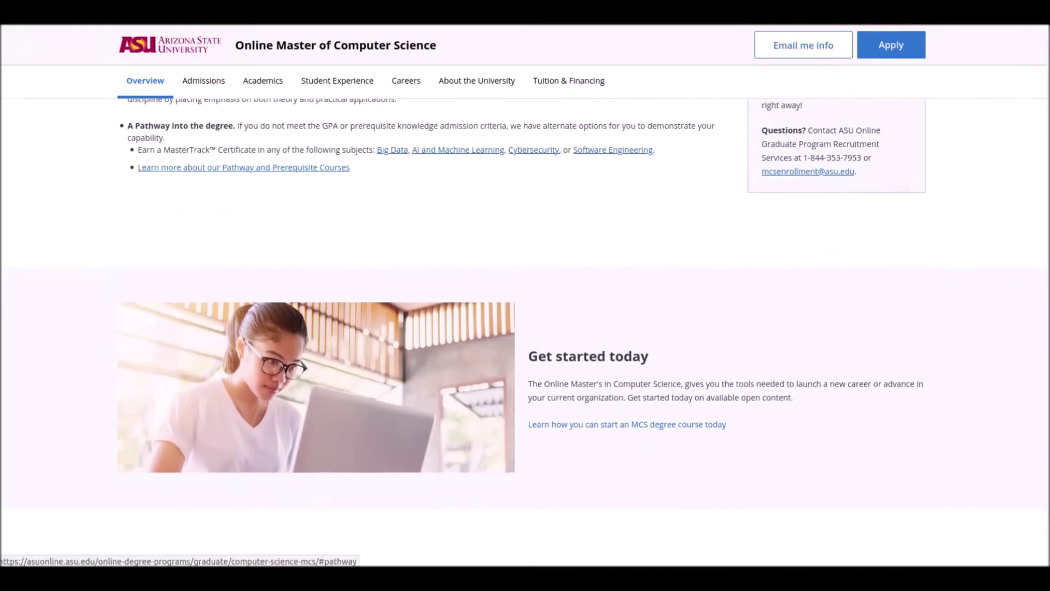
pyautogui.scroll(-1, 525, 328)
pyautogui.scroll(-1, 525, 328)
pyautogui.scroll(-1, 525, 328)
pyautogui.scroll(-1, 526, 329)
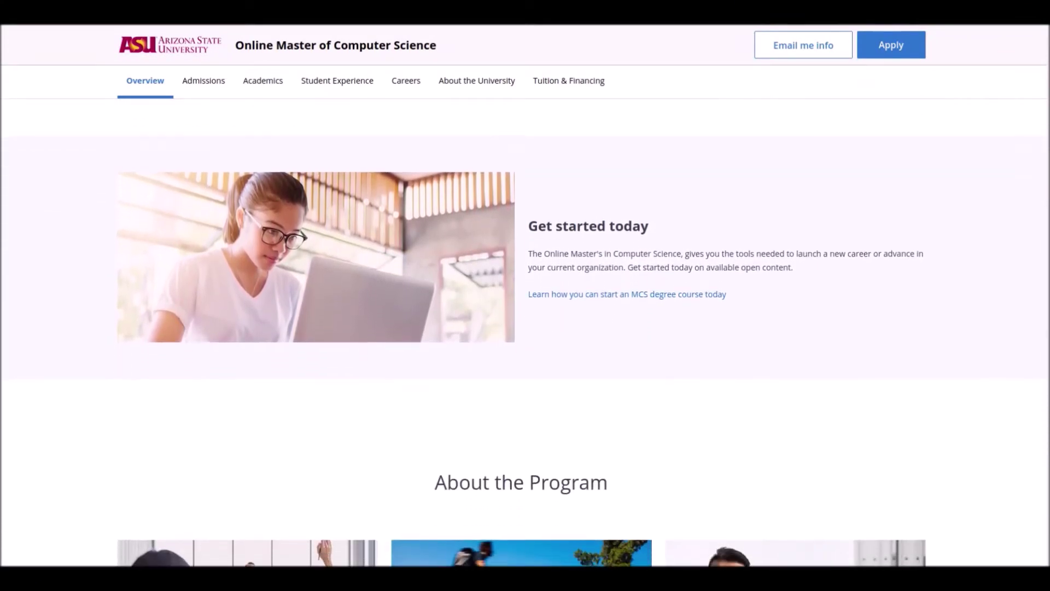
pyautogui.scroll(-1, 525, 329)
pyautogui.scroll(-1, 525, 329)
pyautogui.scroll(-1, 526, 328)
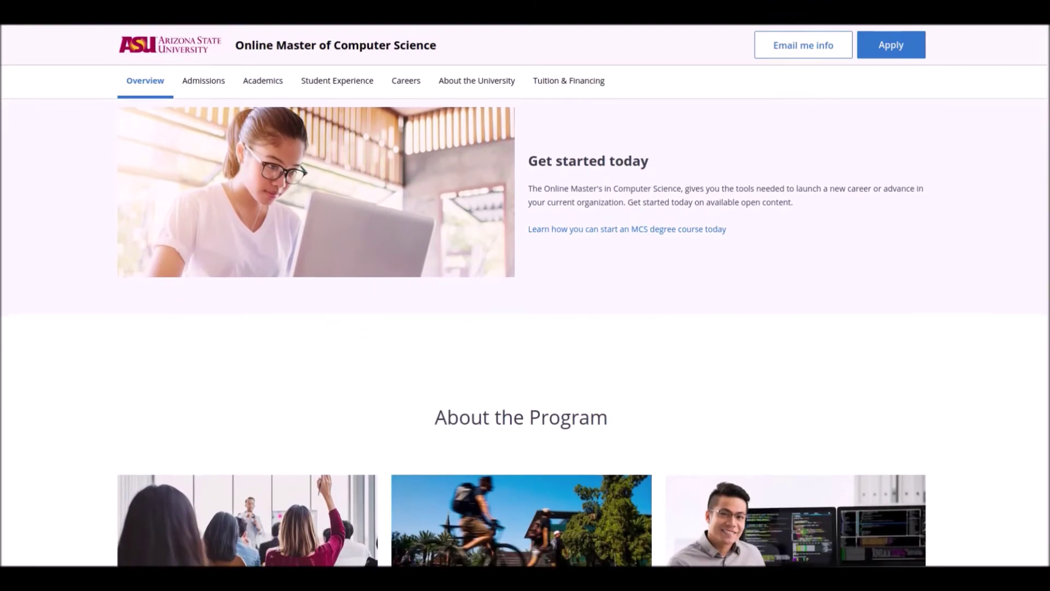
pyautogui.scroll(-2, 525, 329)
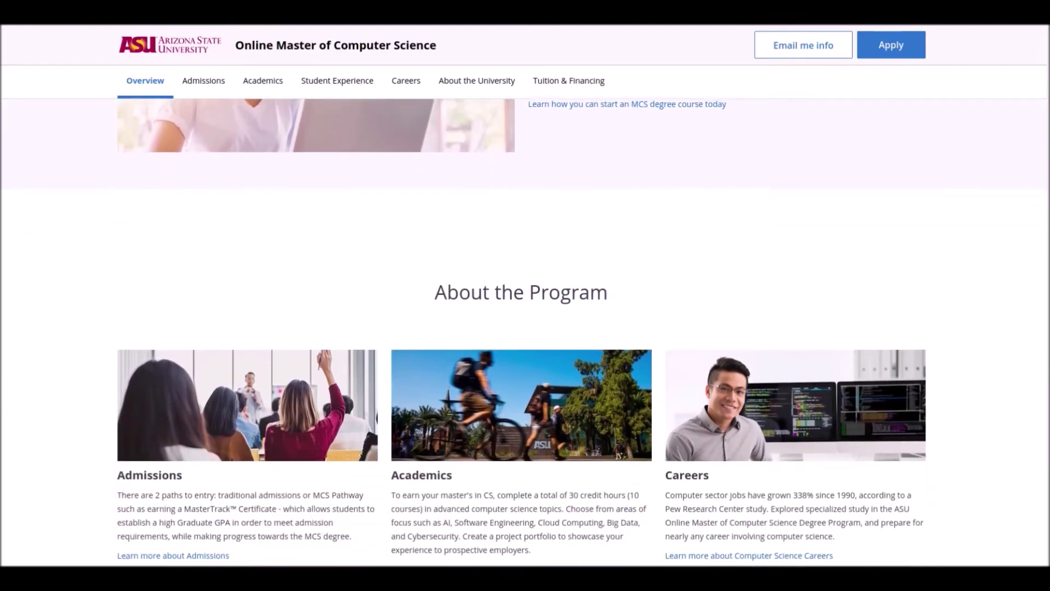
pyautogui.scroll(-1, 525, 328)
pyautogui.scroll(-1, 525, 329)
pyautogui.scroll(-1, 526, 328)
pyautogui.scroll(-1, 525, 328)
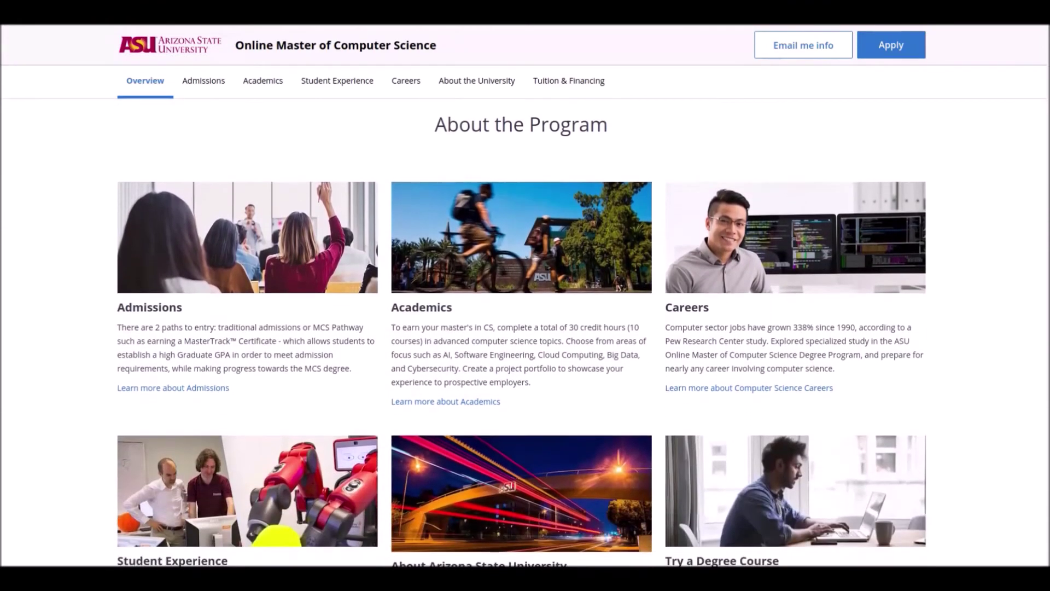
pyautogui.scroll(-1, 525, 328)
pyautogui.scroll(-1, 525, 328)
pyautogui.scroll(-1, 525, 328)
pyautogui.scroll(-1, 525, 329)
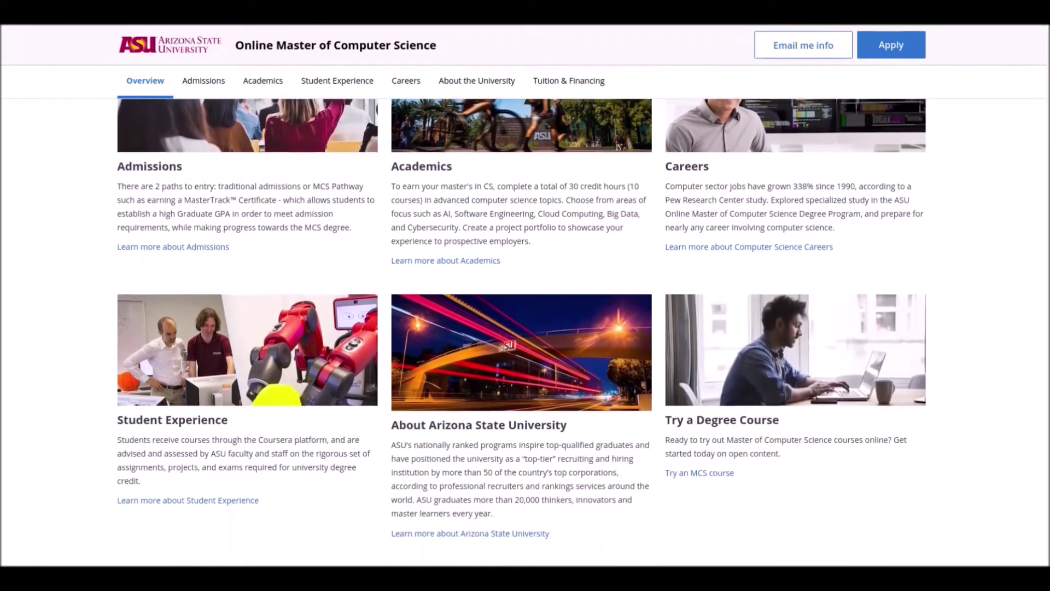
pyautogui.scroll(-1, 525, 328)
pyautogui.scroll(-1, 525, 328)
pyautogui.scroll(-1, 525, 328)
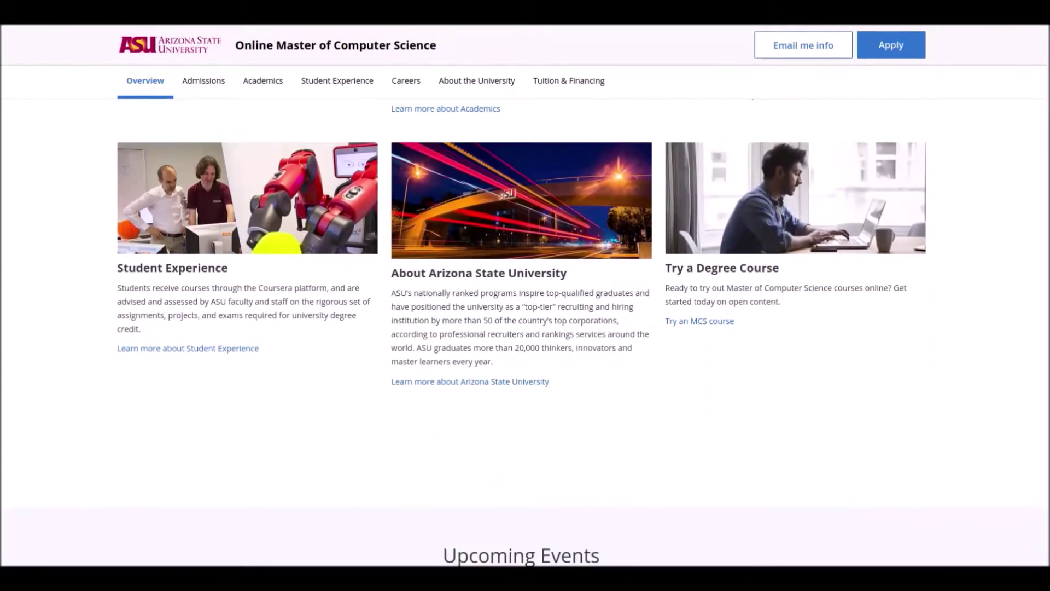
pyautogui.scroll(-1, 525, 328)
pyautogui.scroll(-1, 525, 329)
pyautogui.scroll(-1, 525, 328)
pyautogui.scroll(-1, 525, 328)
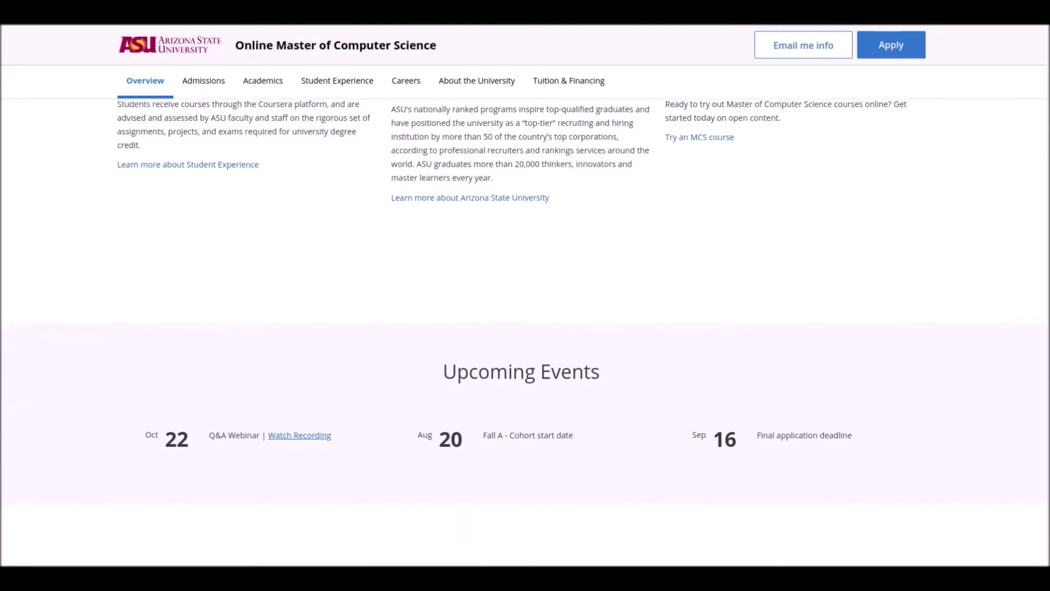
pyautogui.scroll(-1, 526, 328)
pyautogui.scroll(-1, 525, 328)
pyautogui.scroll(-1, 525, 328)
pyautogui.scroll(-1, 526, 328)
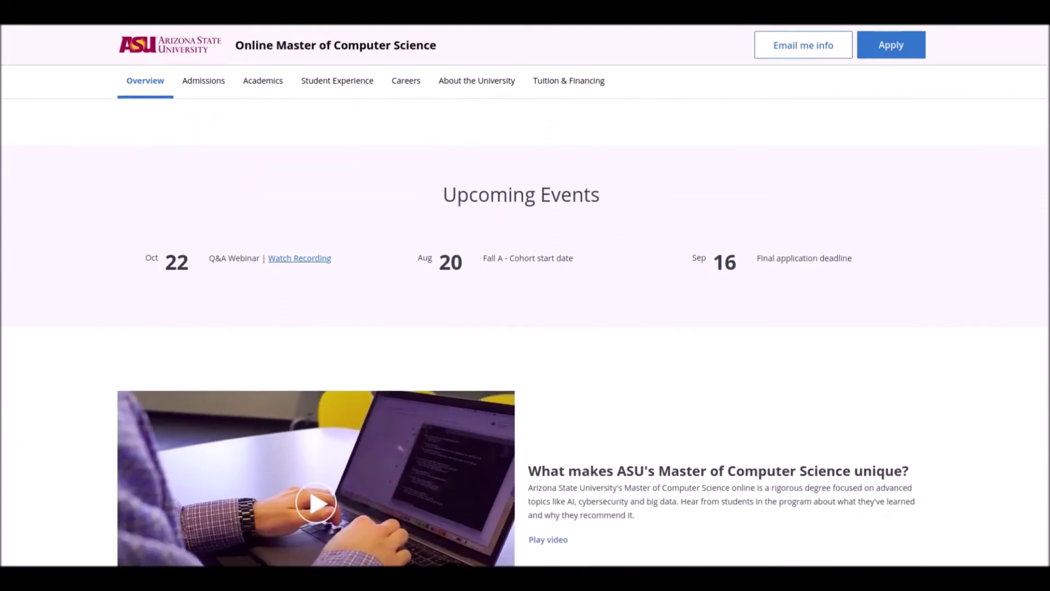
pyautogui.scroll(-2, 525, 328)
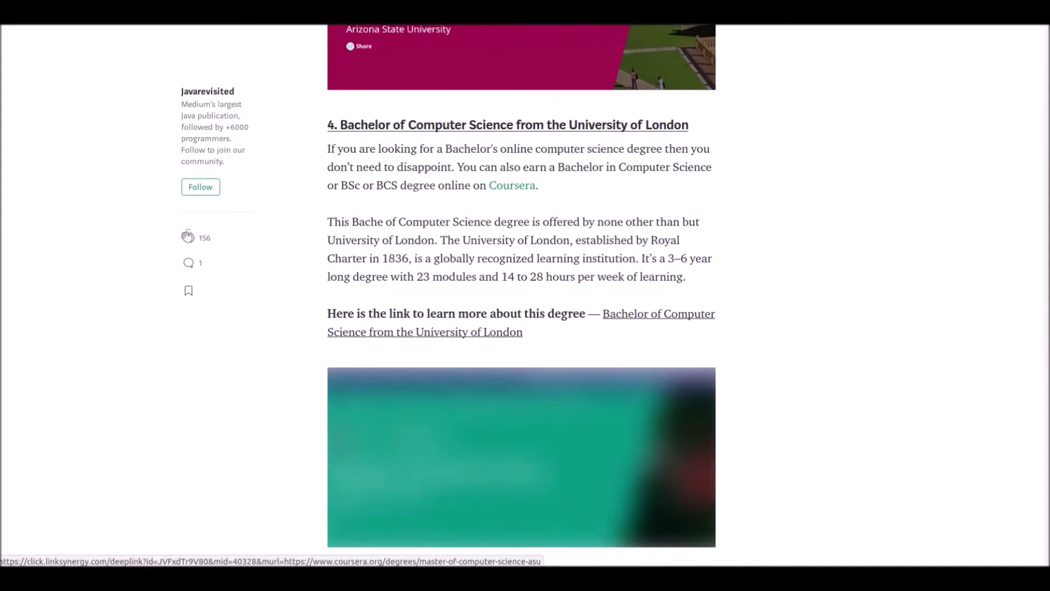
pyautogui.scroll(-1, 525, 328)
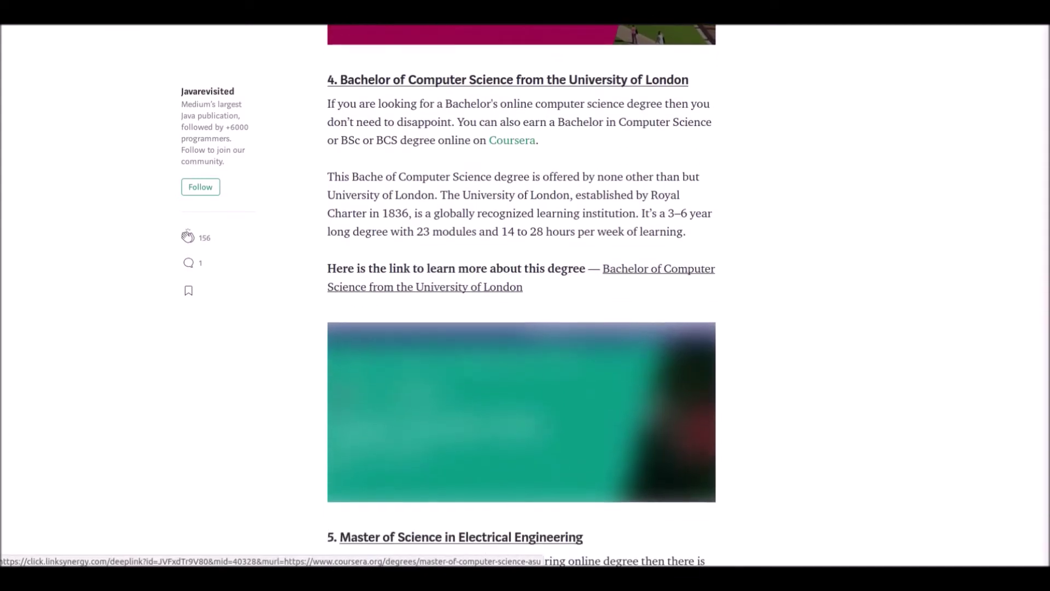
pyautogui.scroll(-1, 525, 328)
pyautogui.scroll(-1, 526, 329)
pyautogui.scroll(-1, 526, 328)
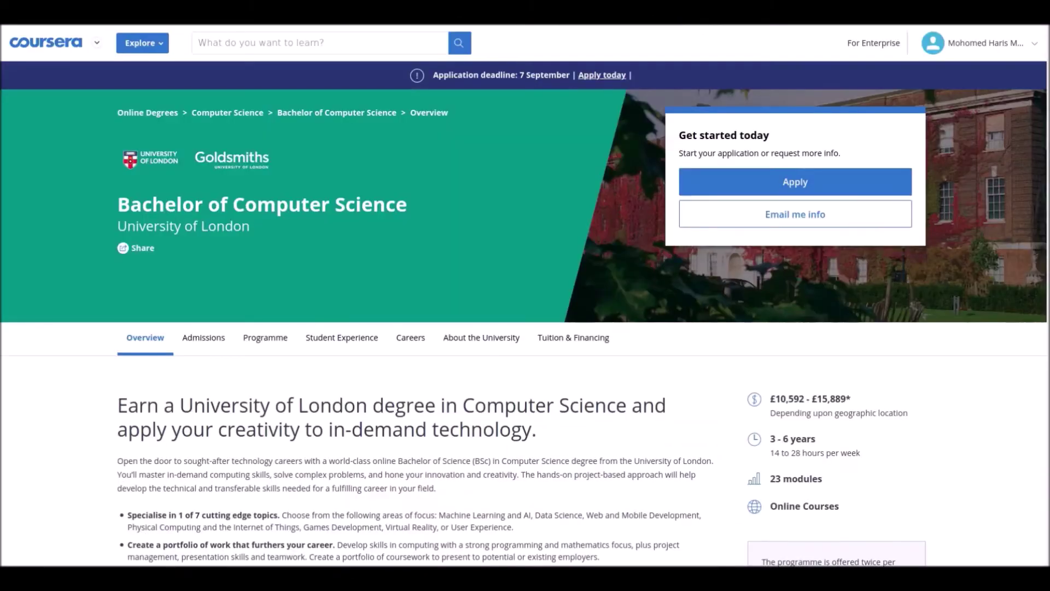
pyautogui.scroll(-1, 525, 328)
pyautogui.scroll(-1, 525, 328)
pyautogui.scroll(-1, 525, 328)
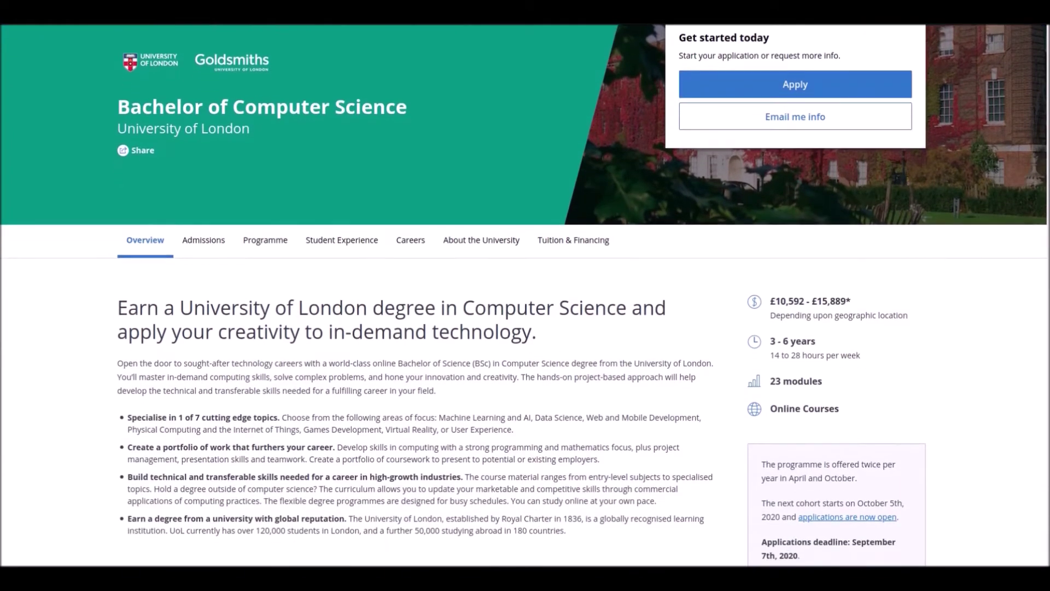
pyautogui.scroll(-1, 526, 328)
pyautogui.scroll(-1, 525, 328)
pyautogui.scroll(-1, 525, 328)
pyautogui.scroll(-1, 525, 329)
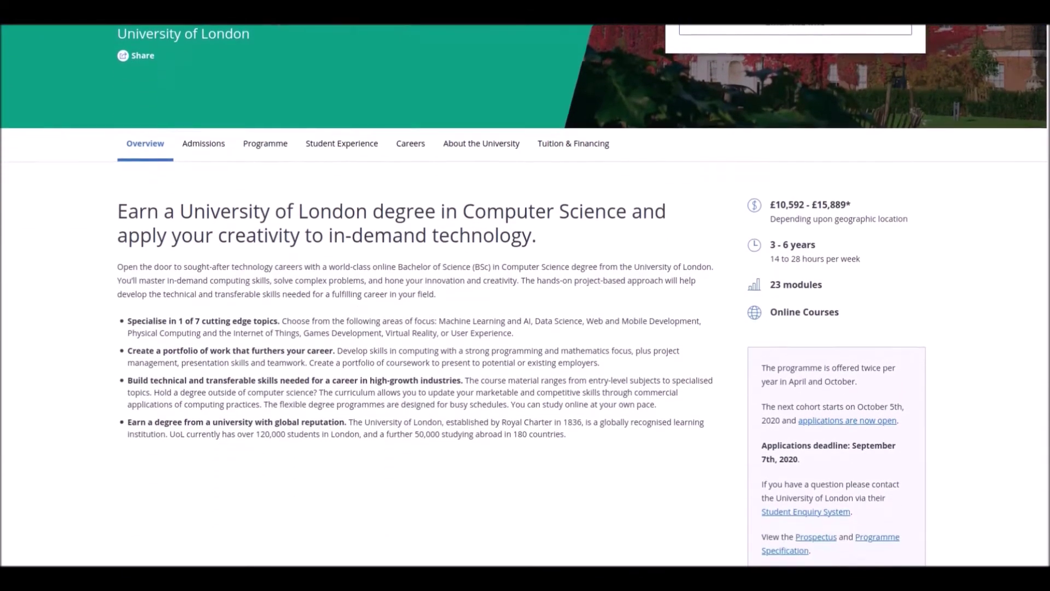
pyautogui.scroll(-1, 526, 328)
pyautogui.scroll(-1, 525, 328)
pyautogui.scroll(-1, 525, 328)
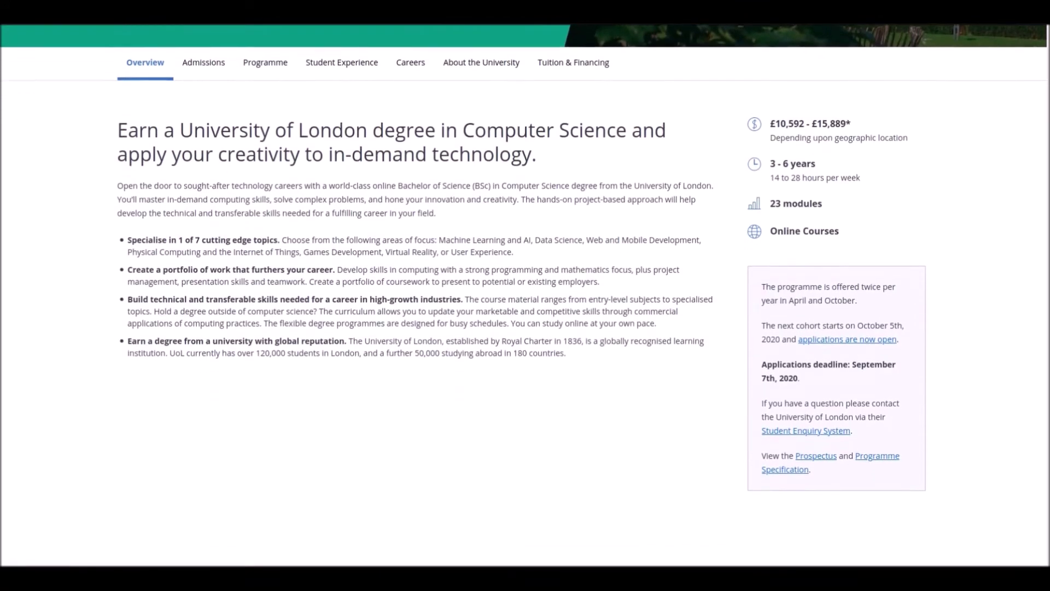
pyautogui.scroll(-2, 525, 328)
pyautogui.scroll(-2, 525, 328)
pyautogui.scroll(-2, 525, 328)
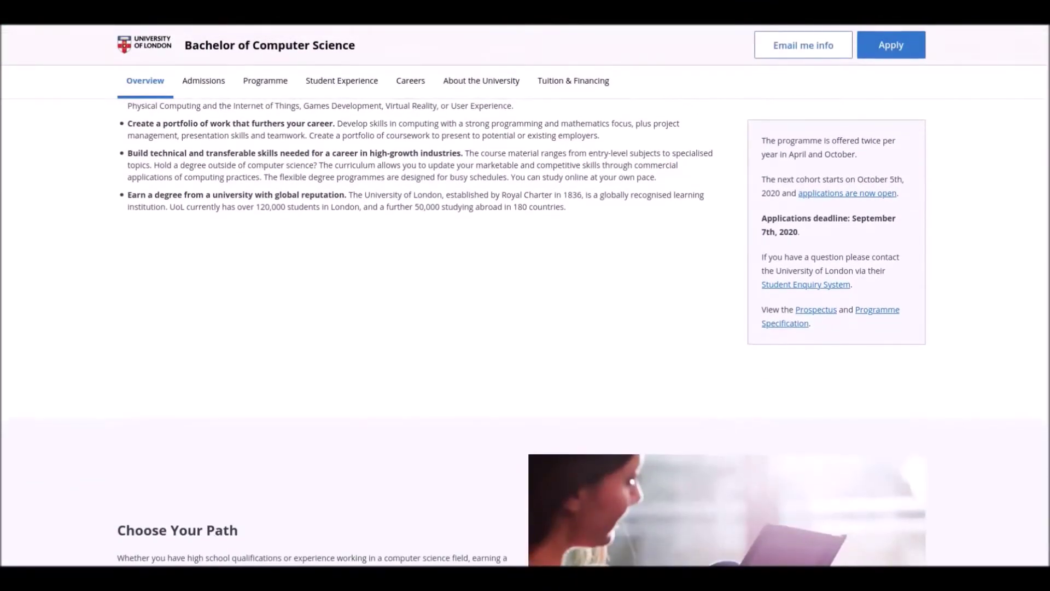
pyautogui.scroll(-2, 525, 329)
pyautogui.scroll(-2, 525, 328)
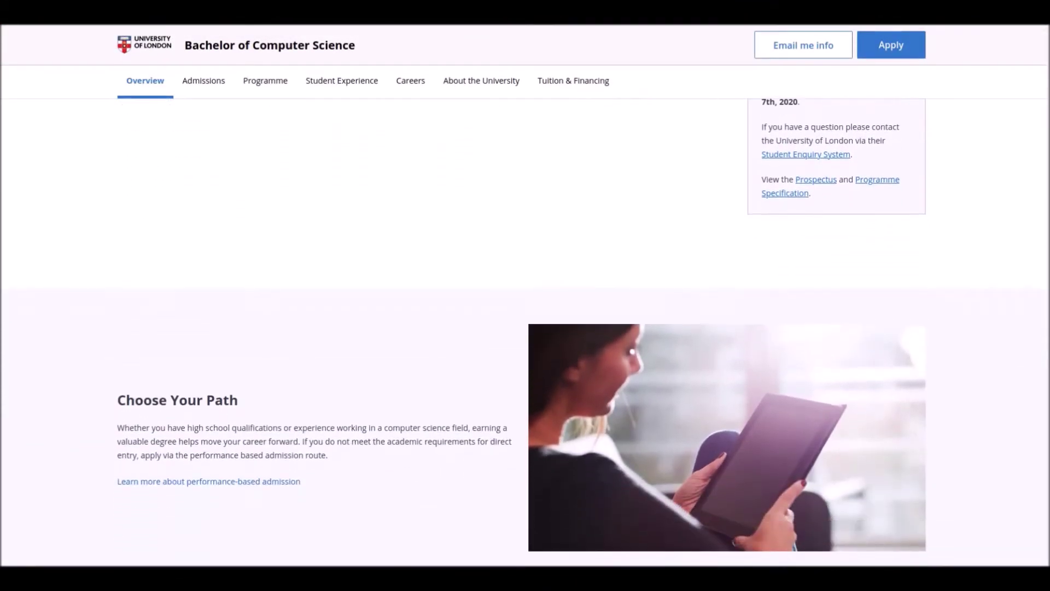
pyautogui.scroll(-1, 525, 328)
pyautogui.scroll(-1, 526, 328)
pyautogui.scroll(-1, 526, 328)
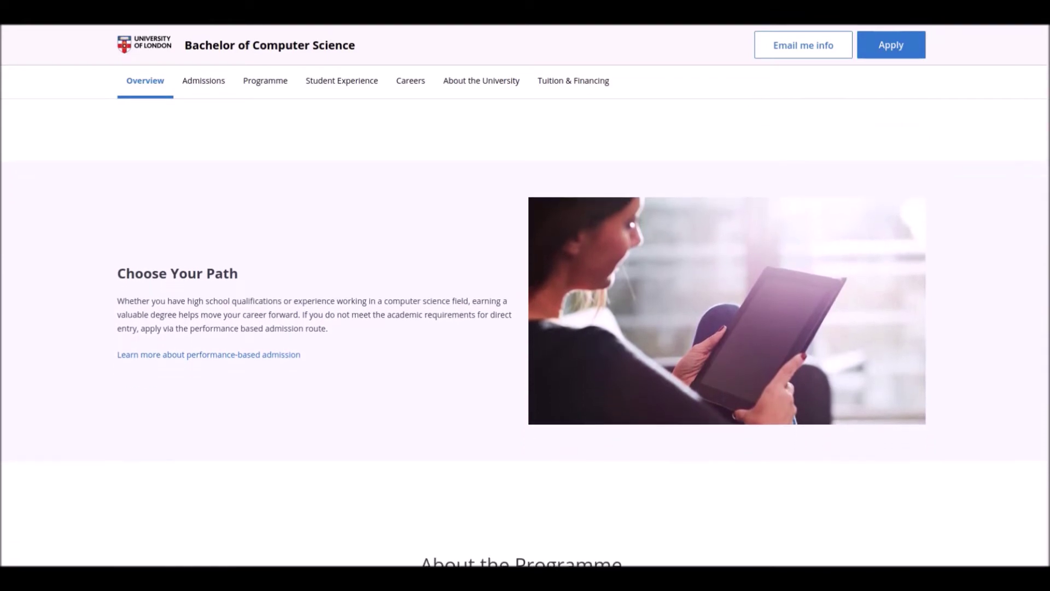
pyautogui.scroll(-1, 525, 329)
pyautogui.scroll(-1, 525, 328)
pyautogui.scroll(-1, 525, 328)
pyautogui.scroll(-1, 525, 328)
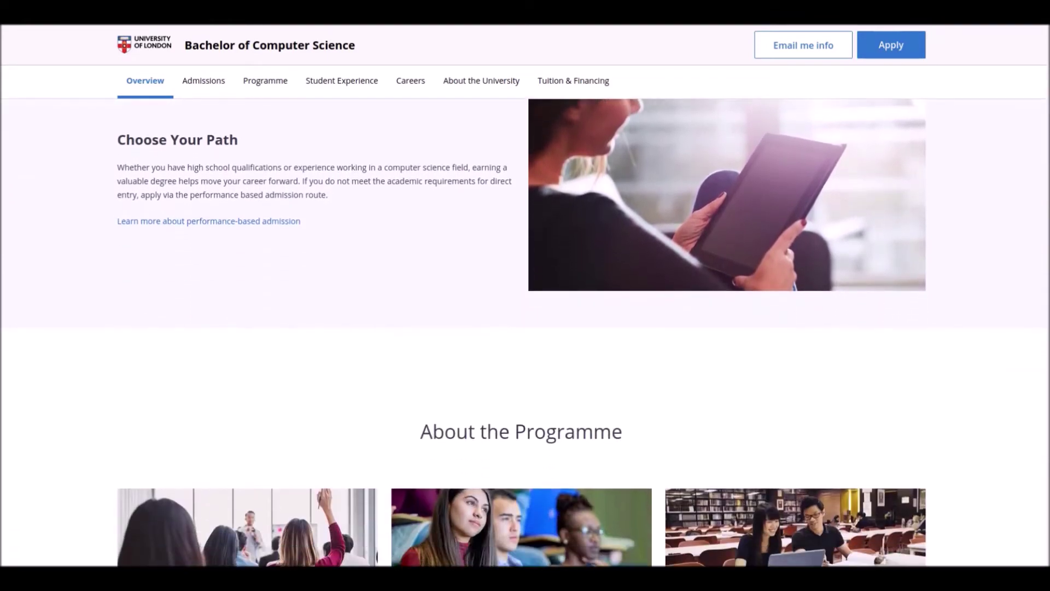
pyautogui.scroll(-1, 526, 328)
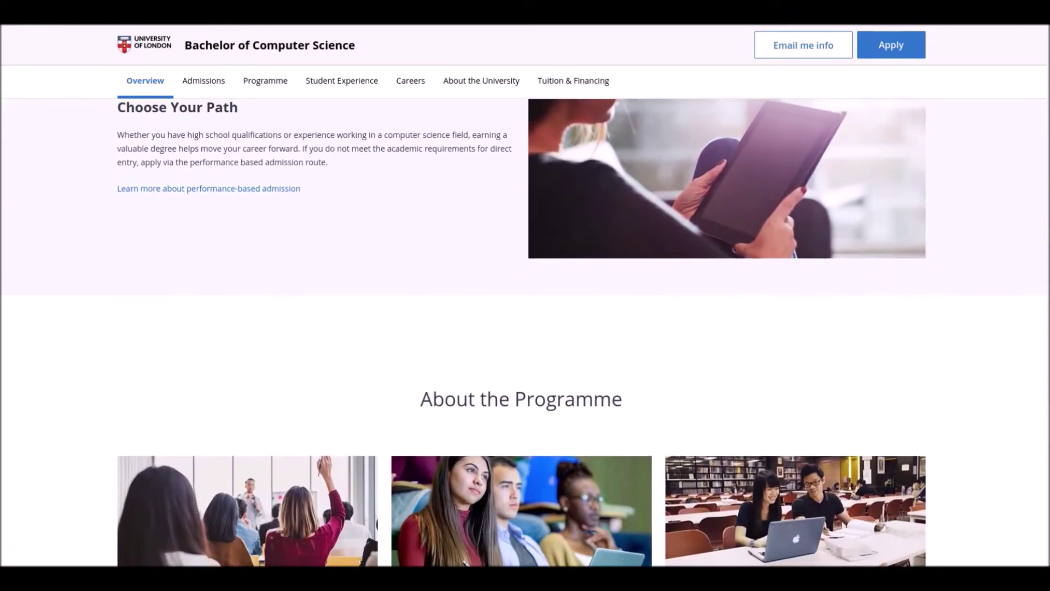
pyautogui.scroll(-1, 525, 328)
pyautogui.scroll(-1, 525, 329)
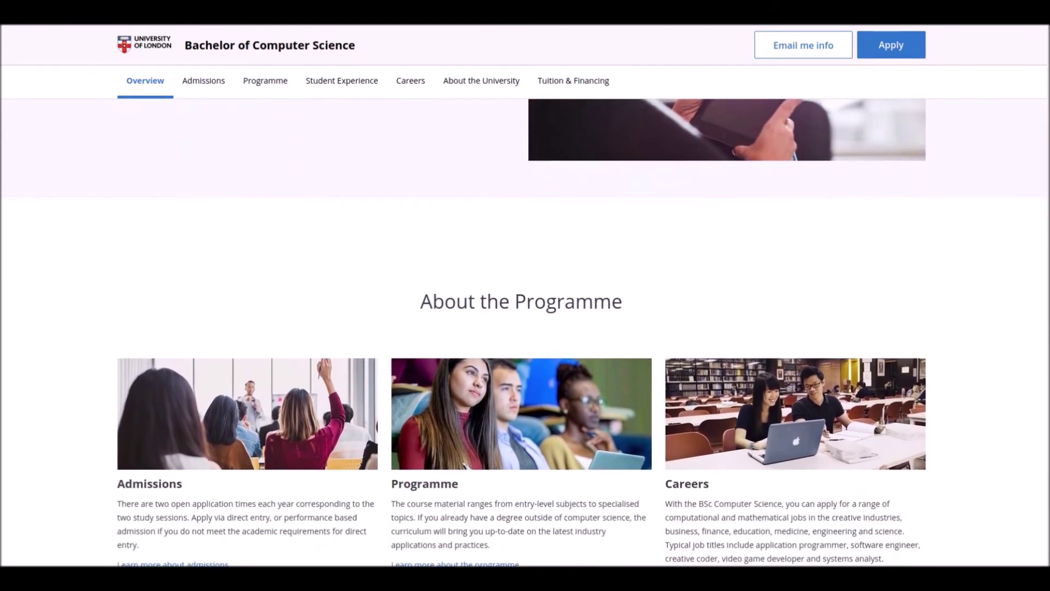
pyautogui.scroll(-1, 525, 329)
pyautogui.scroll(-1, 525, 328)
pyautogui.scroll(-1, 525, 328)
pyautogui.scroll(-1, 525, 329)
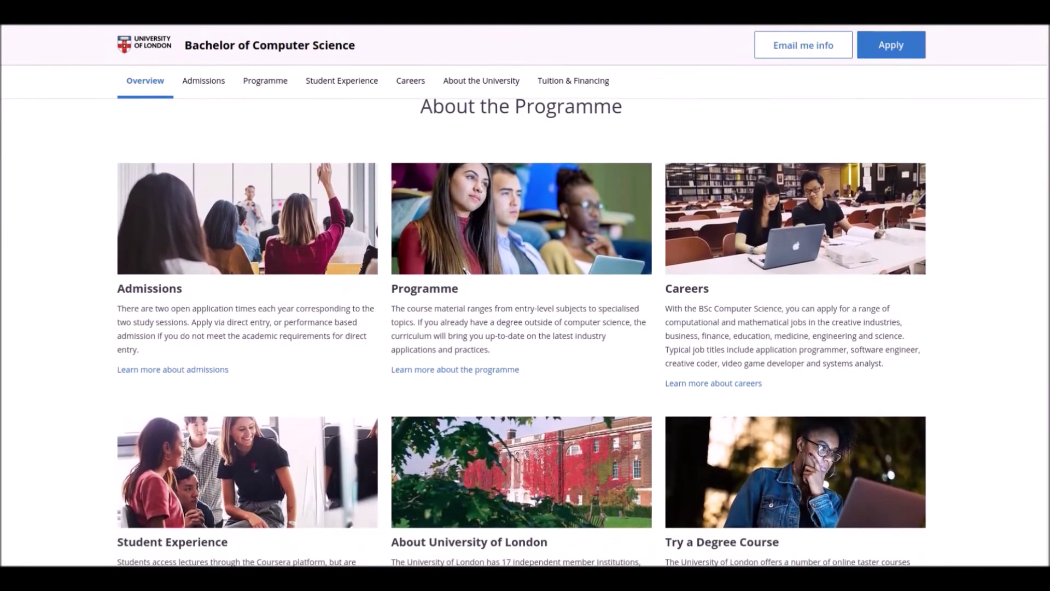
pyautogui.scroll(-1, 525, 328)
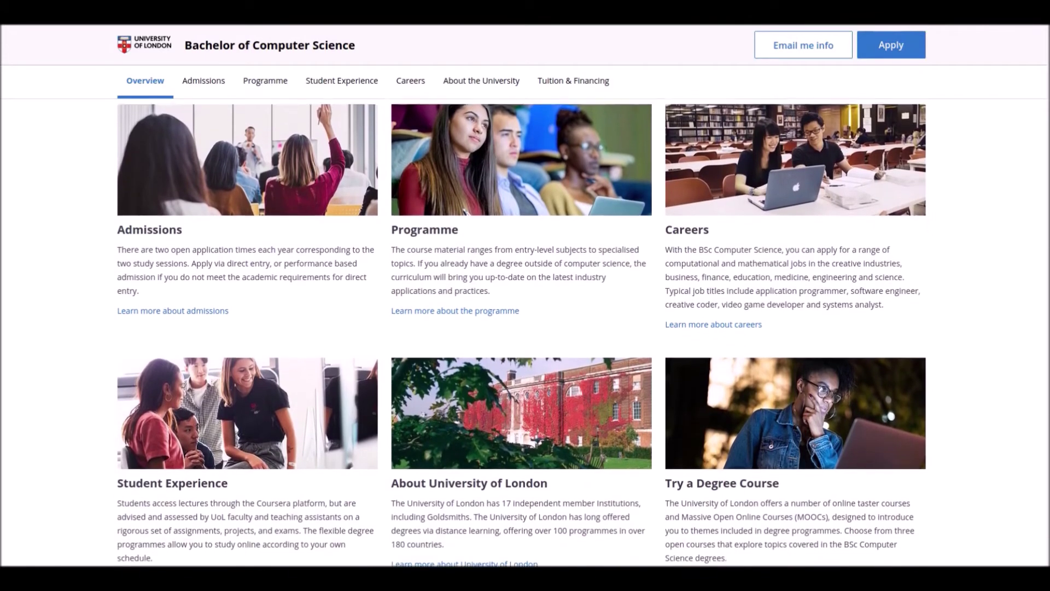
pyautogui.scroll(-1, 525, 328)
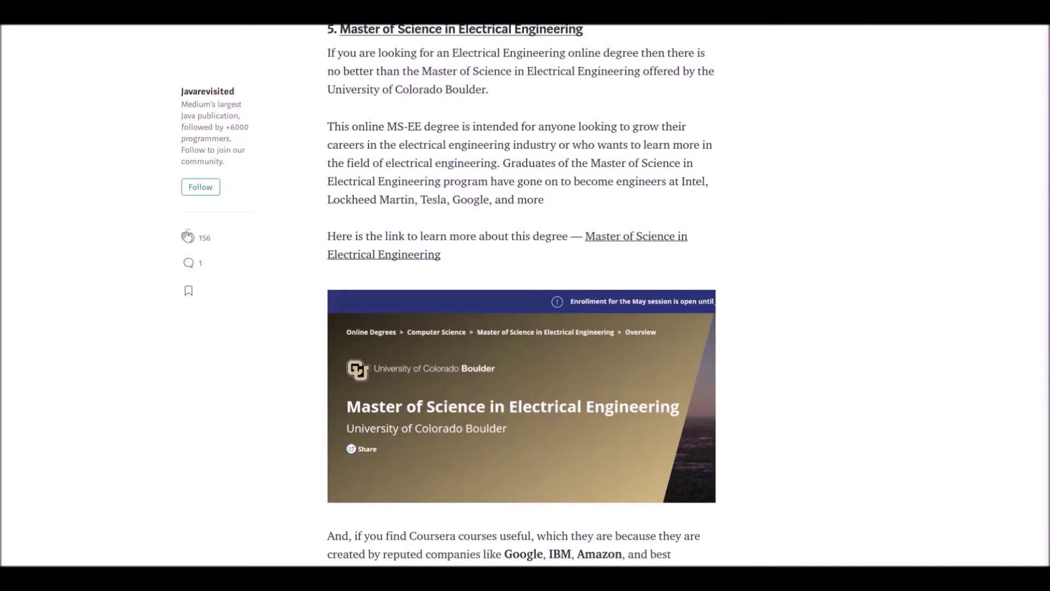
pyautogui.scroll(-2, 525, 328)
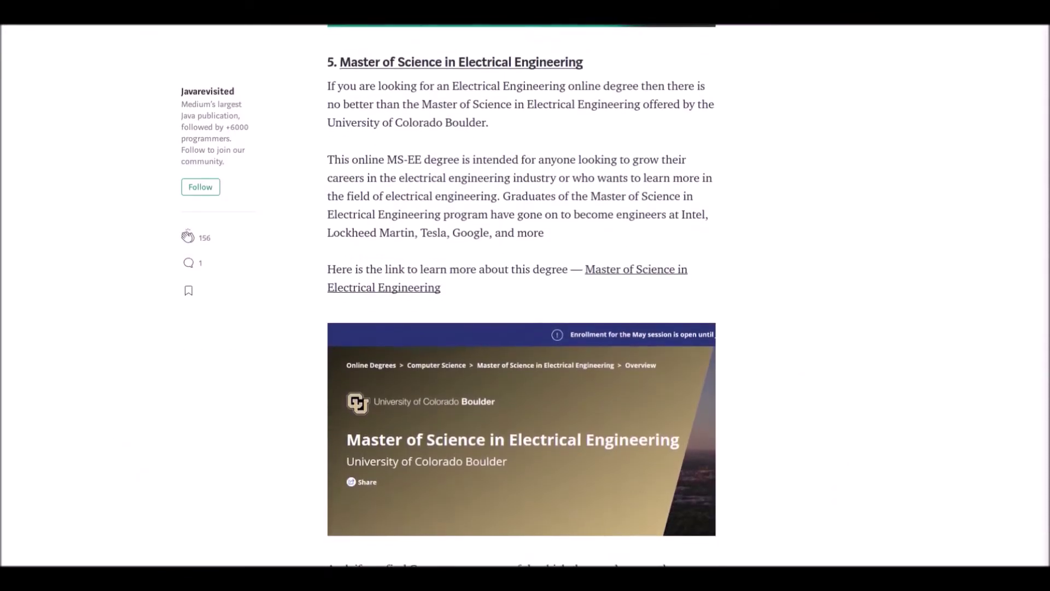
pyautogui.scroll(-2, 526, 328)
pyautogui.scroll(-2, 525, 328)
pyautogui.scroll(-1, 526, 329)
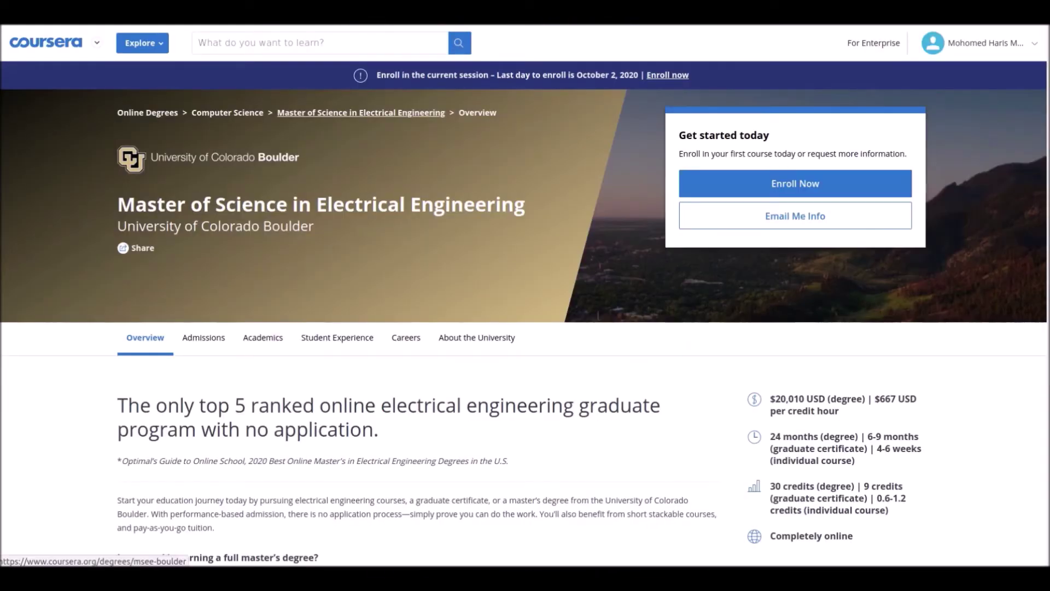
pyautogui.scroll(-1, 525, 328)
pyautogui.scroll(-1, 525, 328)
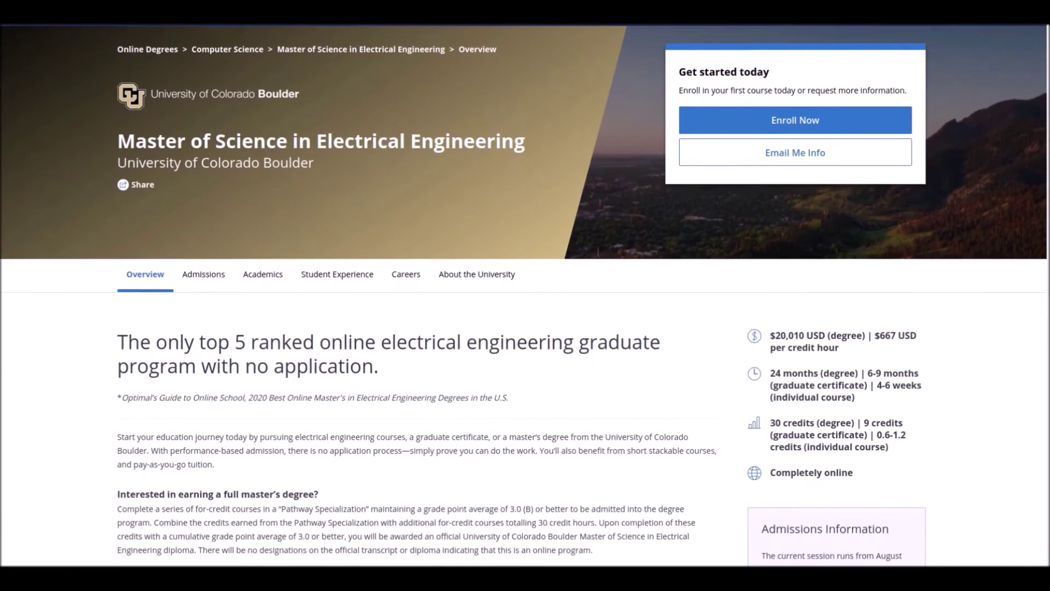
pyautogui.scroll(-1, 525, 328)
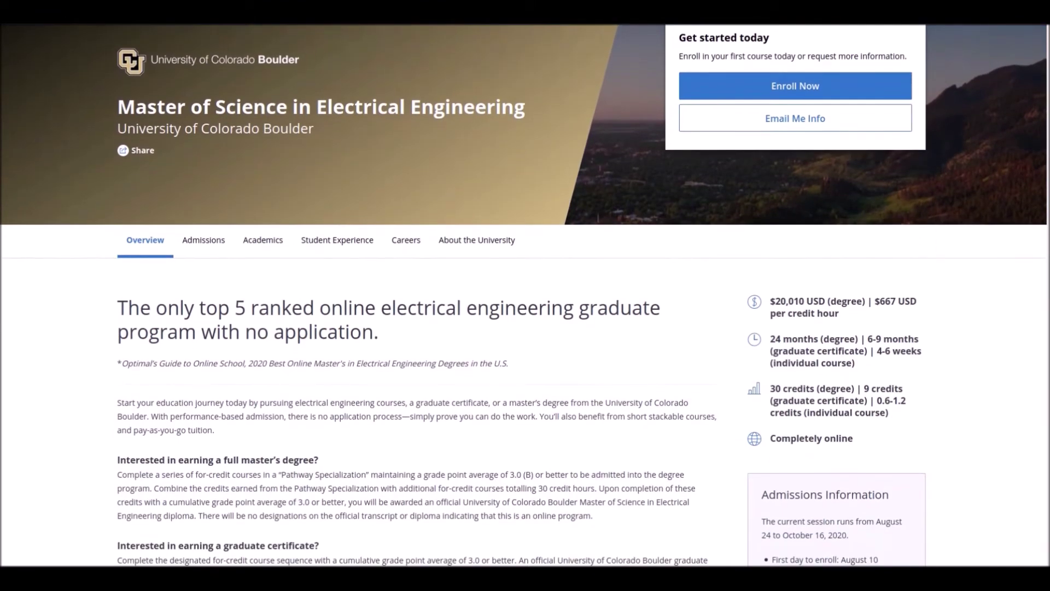
pyautogui.scroll(-1, 525, 329)
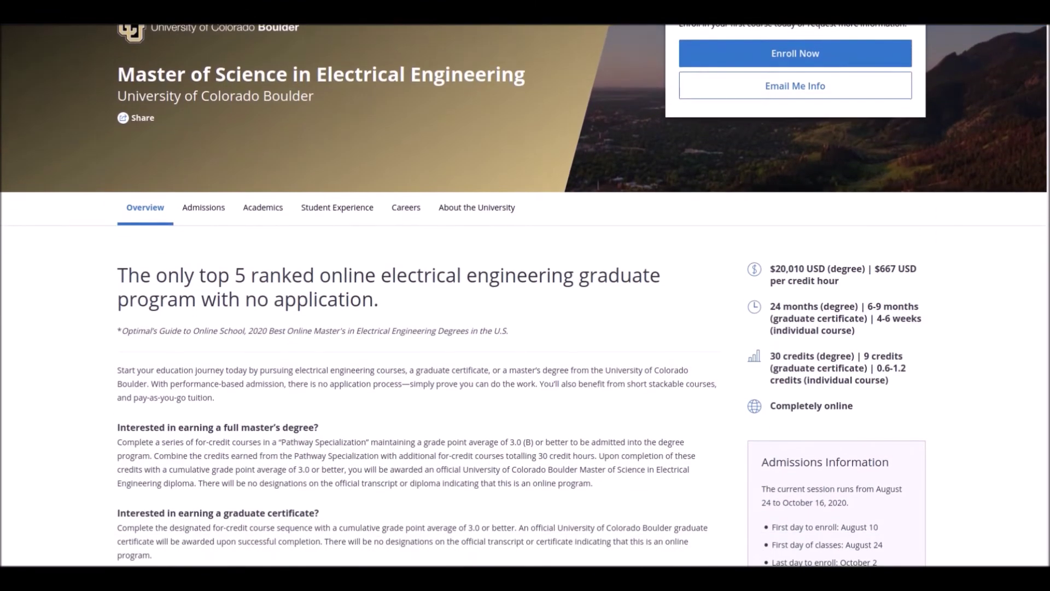
pyautogui.scroll(-1, 525, 328)
pyautogui.scroll(-1, 525, 329)
pyautogui.scroll(-1, 525, 328)
pyautogui.scroll(-1, 525, 328)
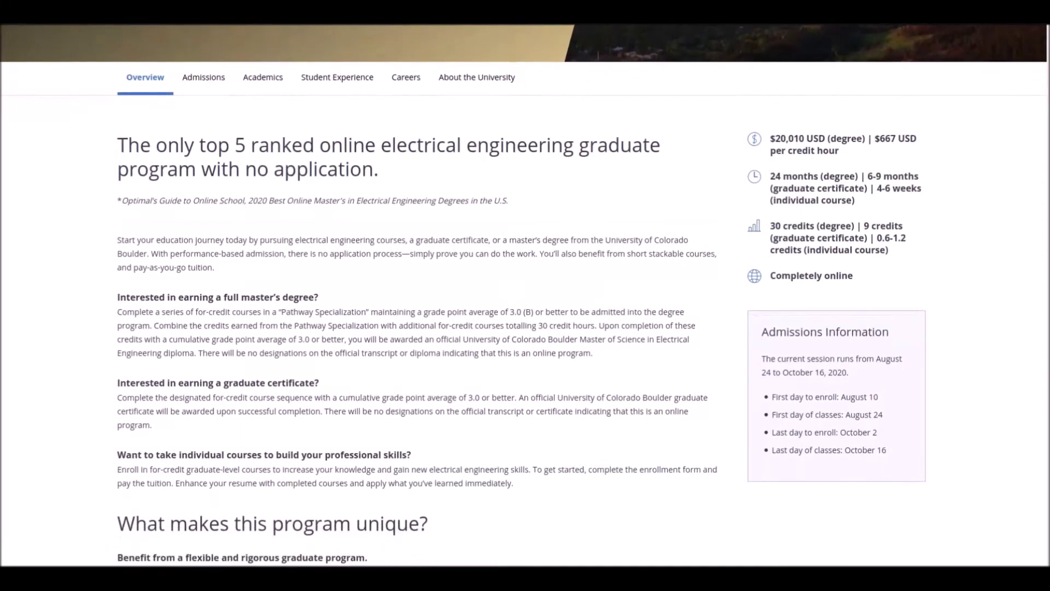
pyautogui.scroll(-1, 525, 328)
pyautogui.scroll(-1, 525, 328)
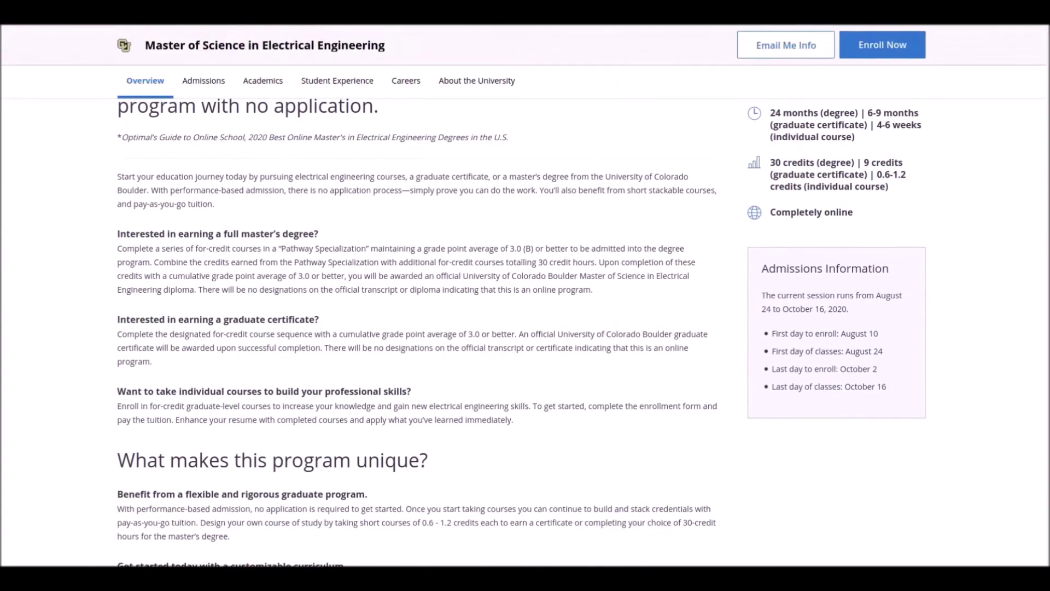
pyautogui.scroll(-1, 526, 328)
pyautogui.scroll(-1, 525, 328)
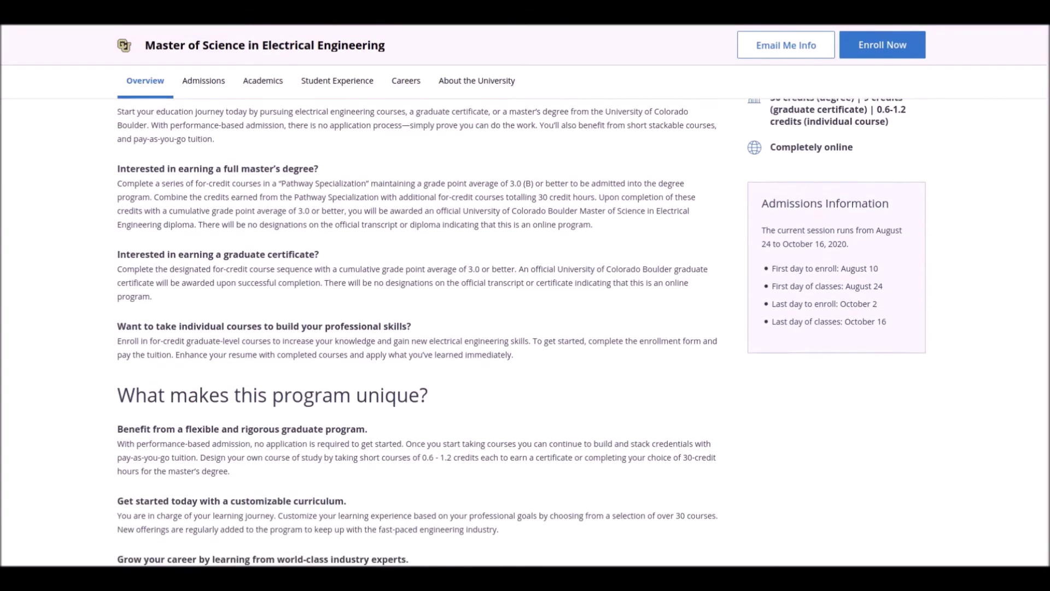
pyautogui.scroll(-1, 525, 328)
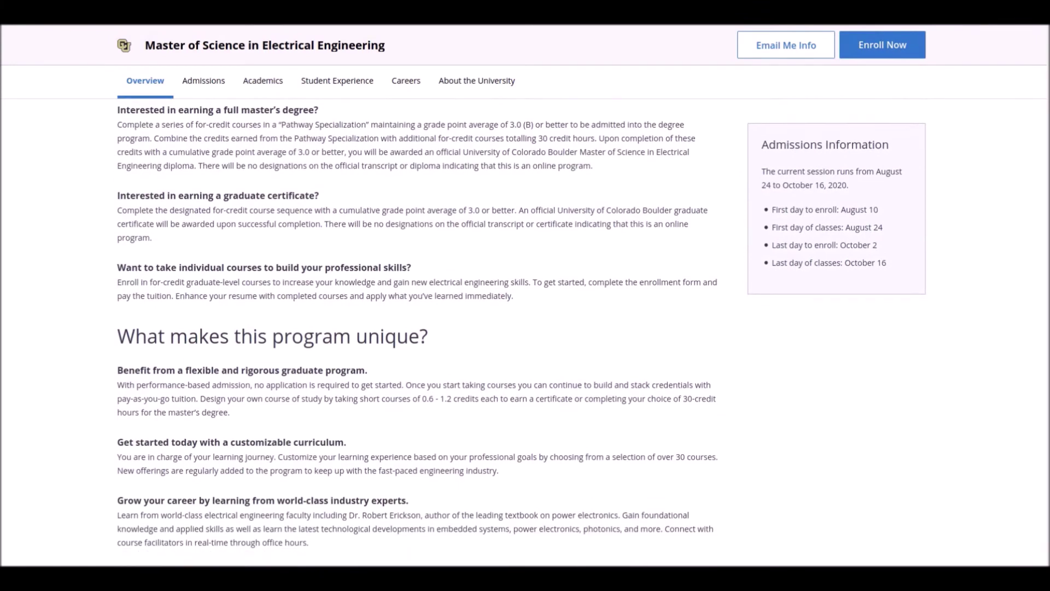
pyautogui.scroll(-1, 525, 329)
pyautogui.scroll(-1, 526, 328)
pyautogui.scroll(-1, 526, 328)
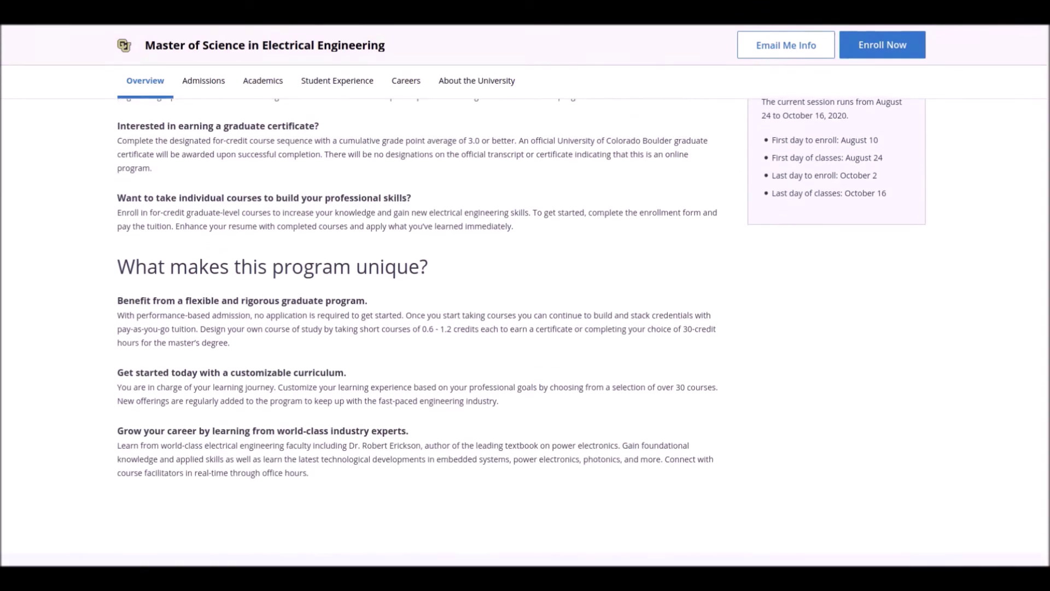
pyautogui.scroll(-1, 526, 329)
pyautogui.scroll(-1, 525, 328)
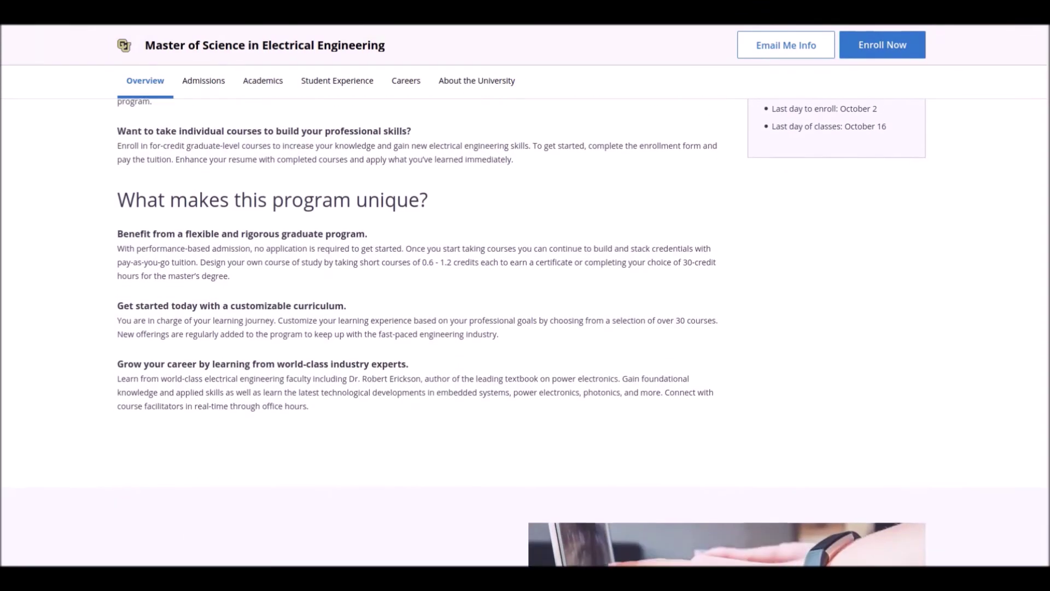
pyautogui.scroll(-1, 525, 328)
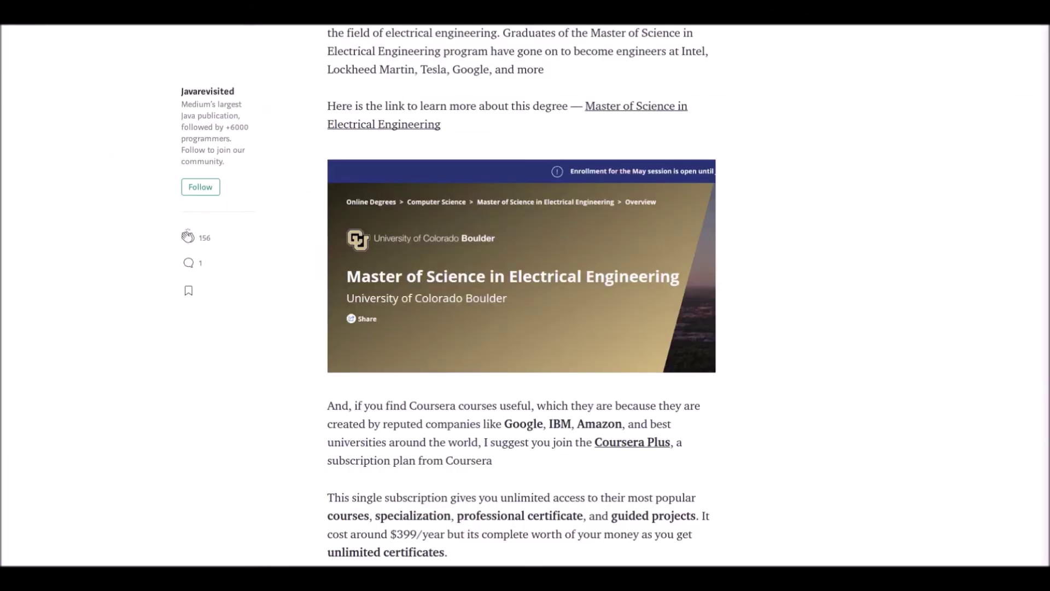
pyautogui.scroll(-2, 525, 328)
pyautogui.scroll(5, 525, 329)
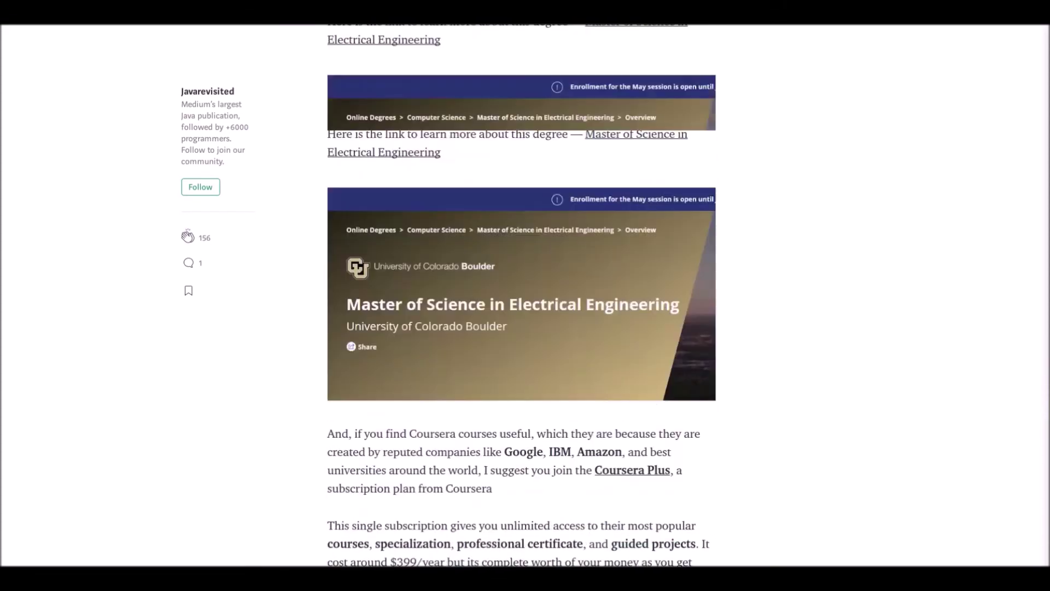
pyautogui.scroll(8, 526, 328)
pyautogui.scroll(8, 525, 328)
pyautogui.scroll(8, 525, 328)
pyautogui.scroll(8, 525, 329)
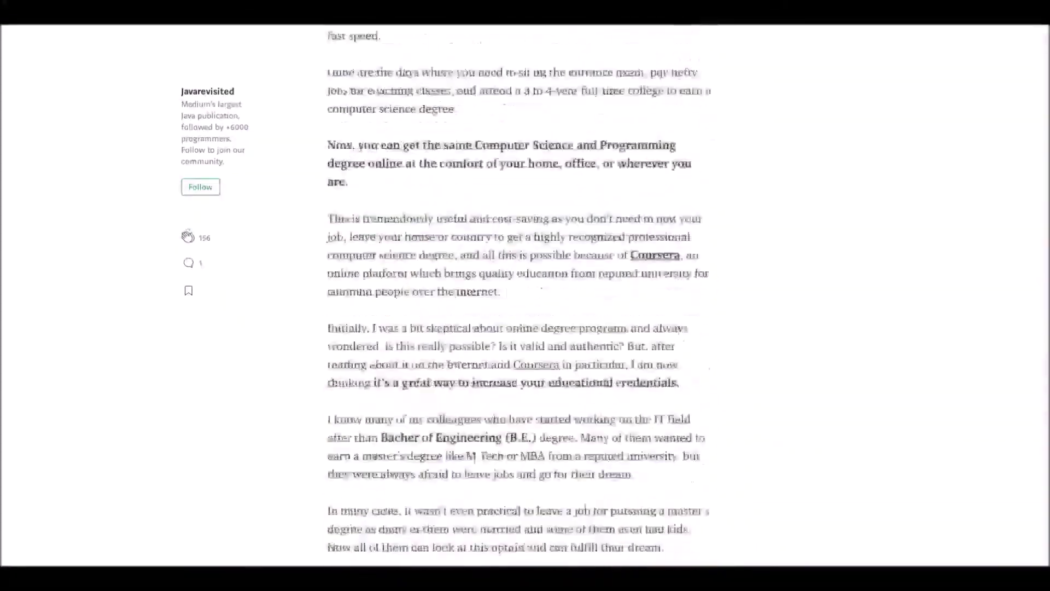
pyautogui.scroll(8, 526, 328)
pyautogui.scroll(5, 525, 328)
pyautogui.scroll(-6, 526, 328)
pyautogui.scroll(-6, 525, 329)
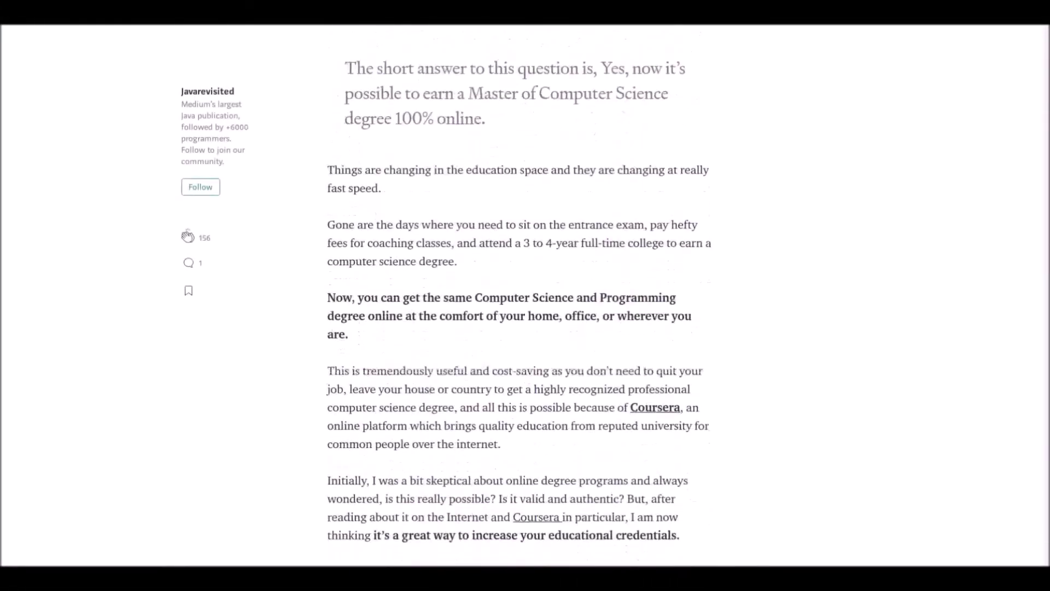
pyautogui.scroll(-6, 526, 328)
pyautogui.scroll(-5, 525, 329)
pyautogui.scroll(-8, 525, 329)
pyautogui.scroll(-5, 525, 328)
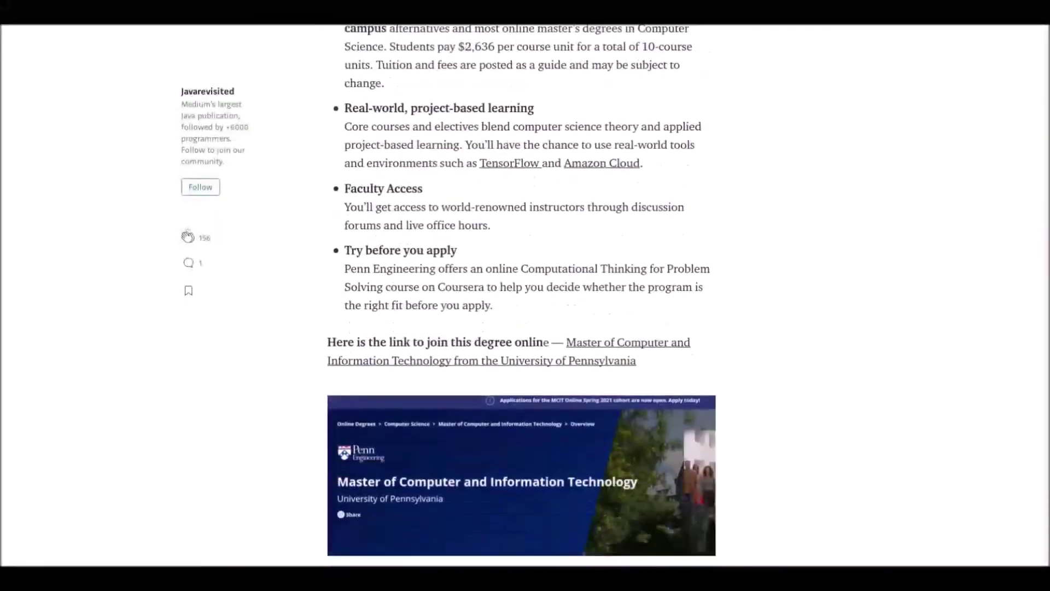
pyautogui.scroll(-5, 525, 328)
pyautogui.scroll(-5, 525, 328)
pyautogui.scroll(-5, 525, 328)
pyautogui.scroll(-3, 525, 329)
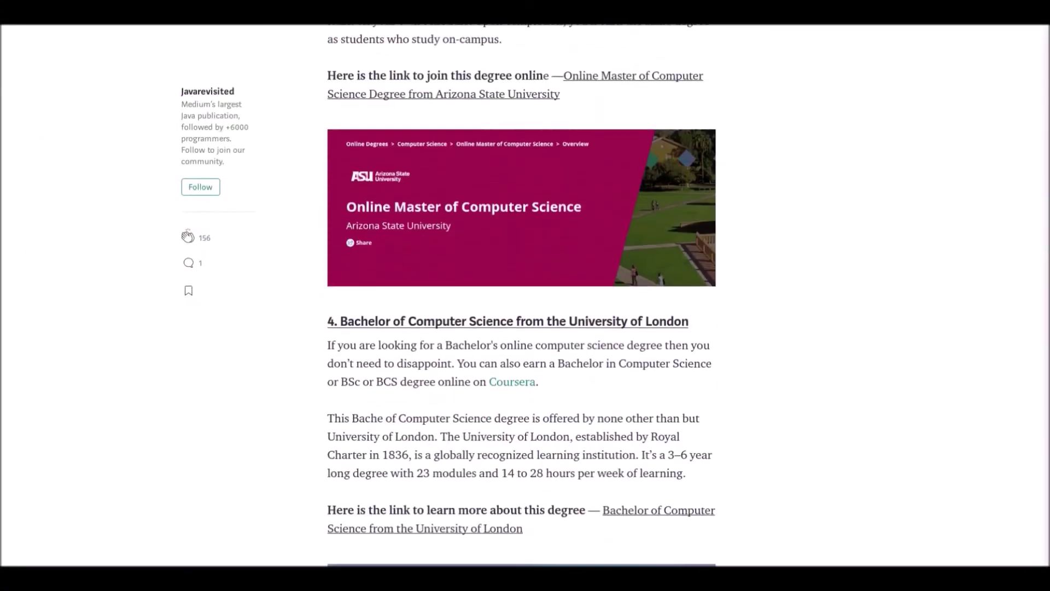
pyautogui.scroll(-6, 526, 328)
pyautogui.scroll(-5, 525, 328)
pyautogui.scroll(-6, 525, 328)
pyautogui.scroll(-8, 525, 328)
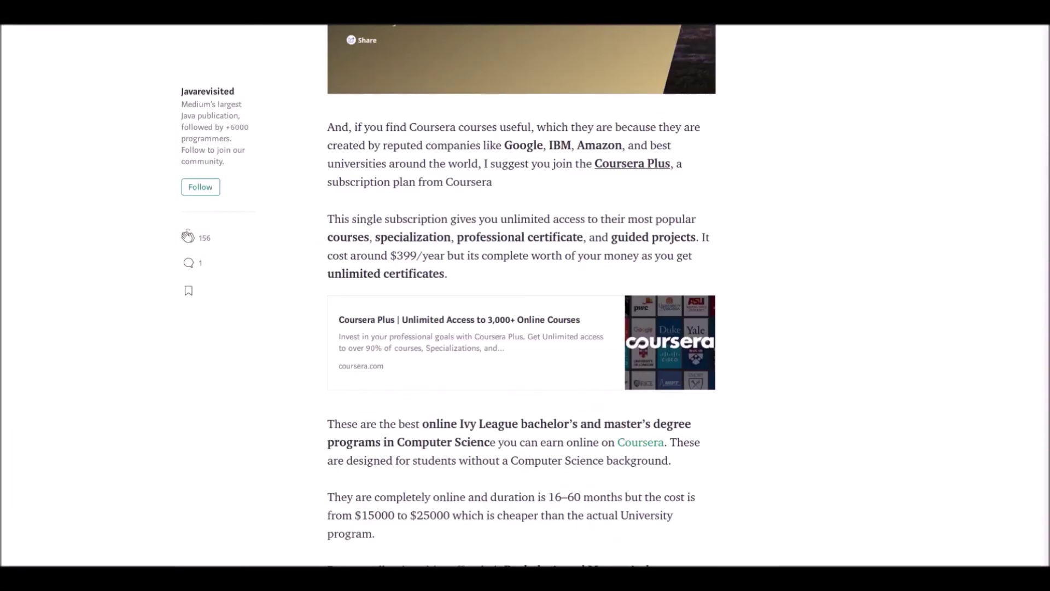
pyautogui.scroll(-6, 525, 329)
pyautogui.scroll(-5, 525, 329)
pyautogui.scroll(-5, 526, 328)
pyautogui.scroll(-4, 525, 328)
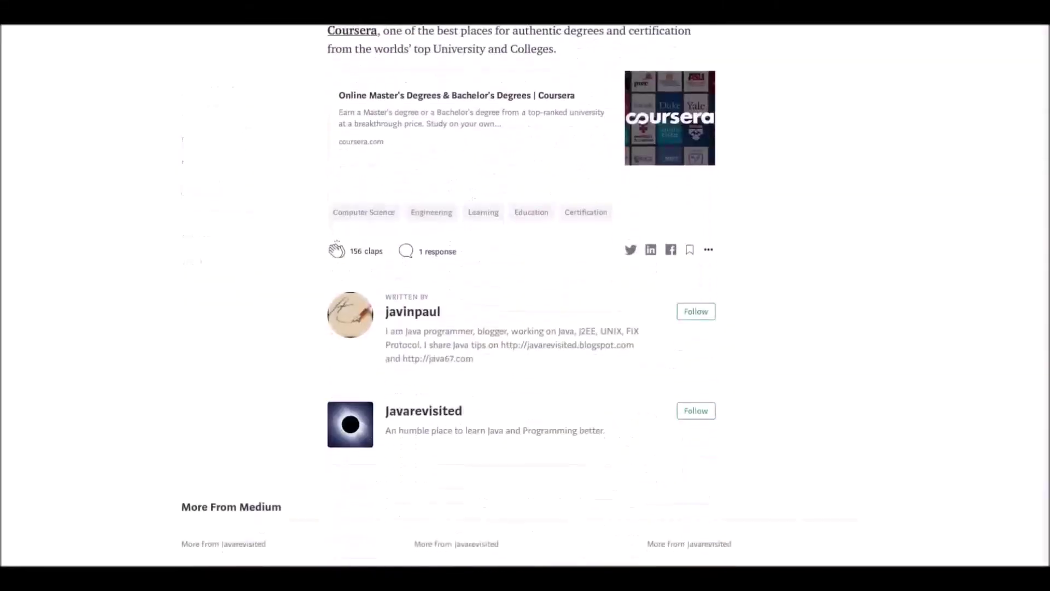